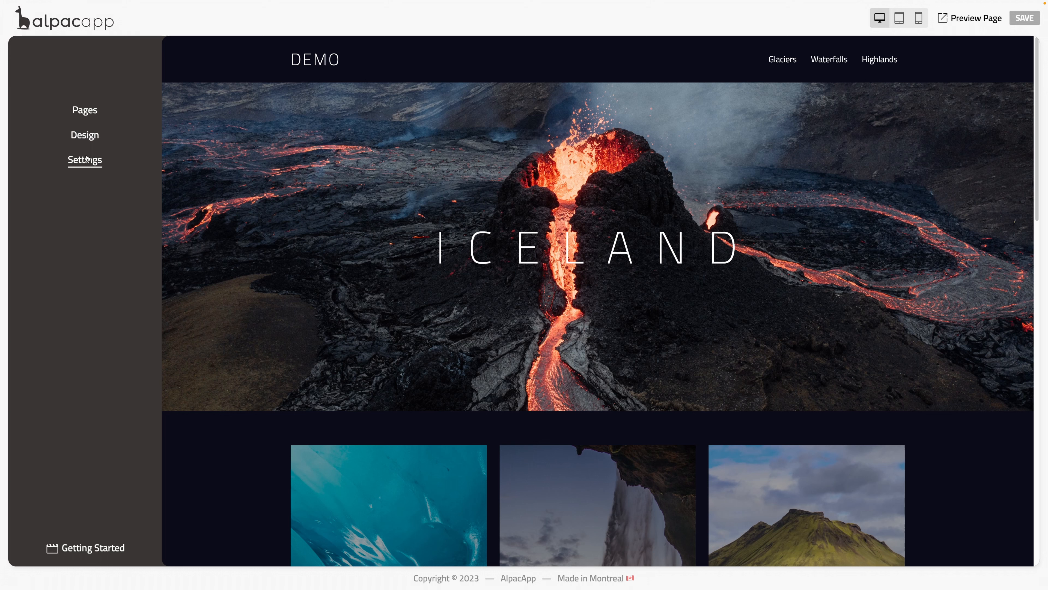
- Open the Waterfalls page from the page list, and return to the list to open the Home page for editing
{"action": "left_click", "coordinate": [91, 101]}
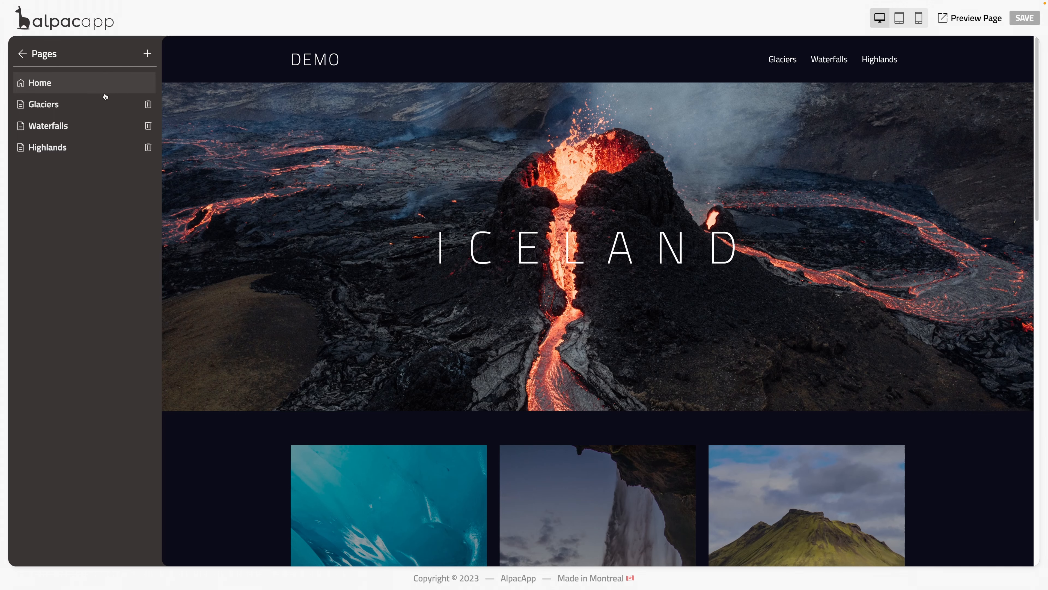
{"action": "left_click", "coordinate": [96, 125]}
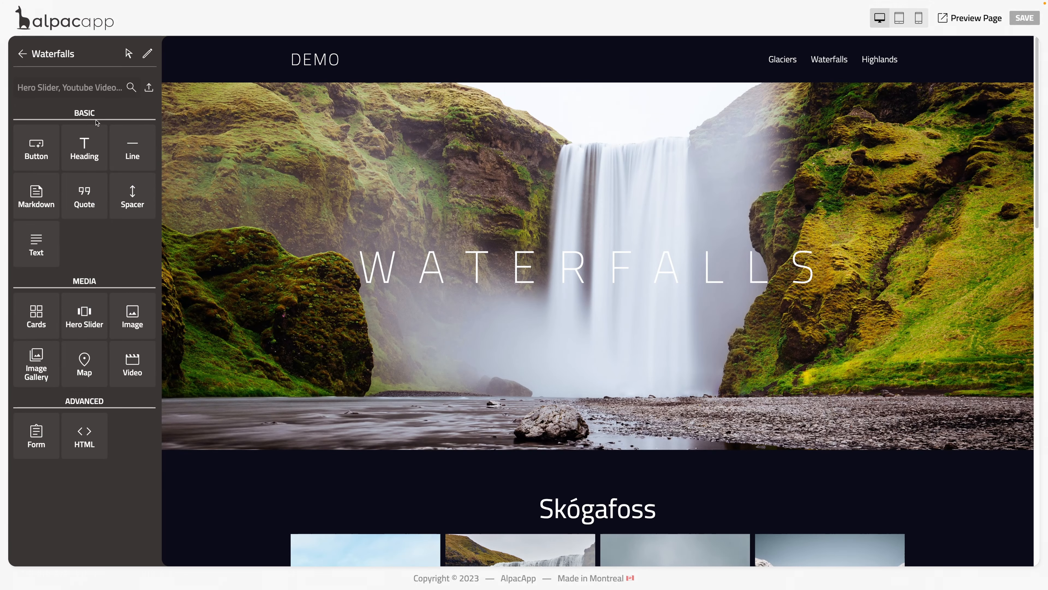
{"action": "left_click", "coordinate": [23, 55]}
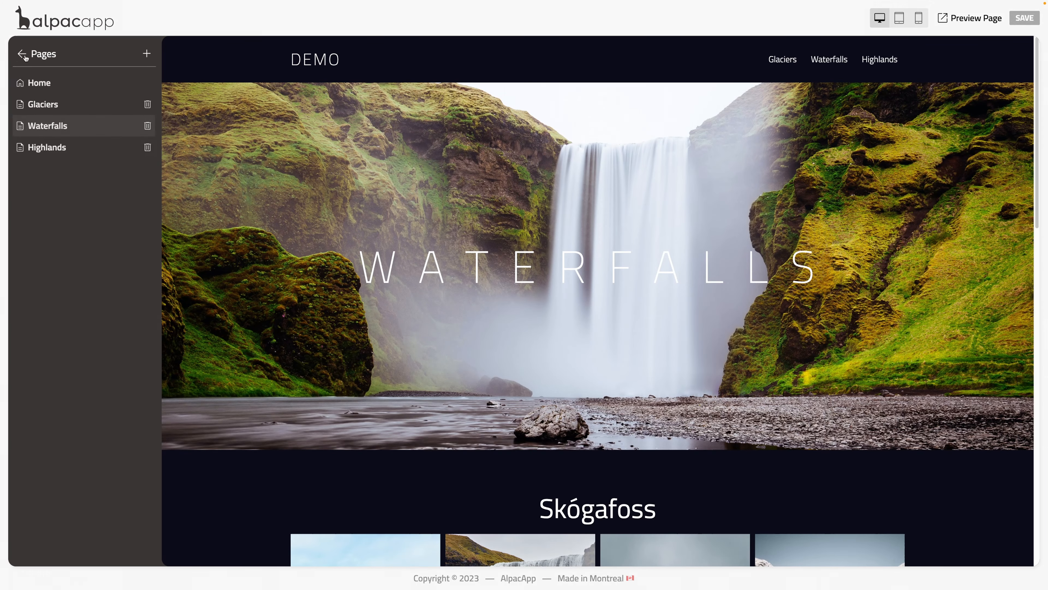
{"action": "left_click", "coordinate": [78, 90]}
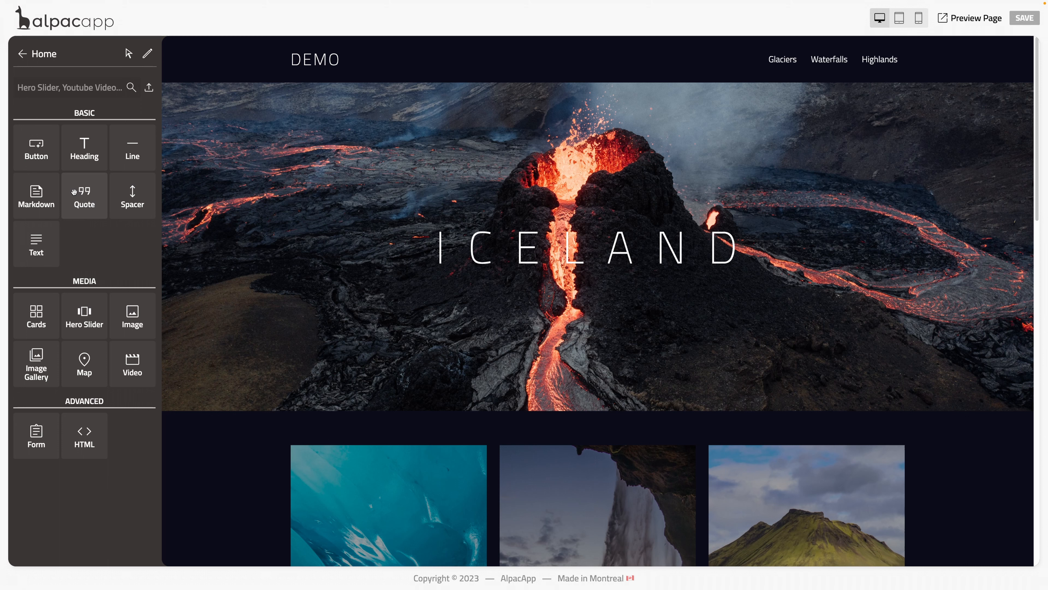
- Add a heading block above the Iceland hero image, and view the editing options of the image and the heading
{"action": "left_click_drag", "start_coordinate": [82, 149], "coordinate": [446, 91]}
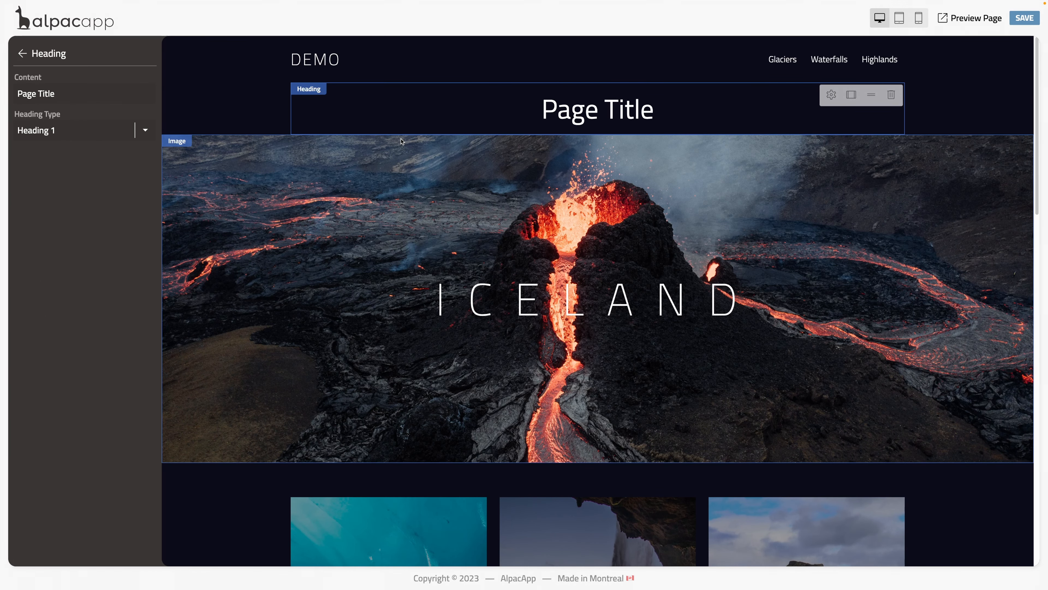
{"action": "left_click", "coordinate": [376, 181]}
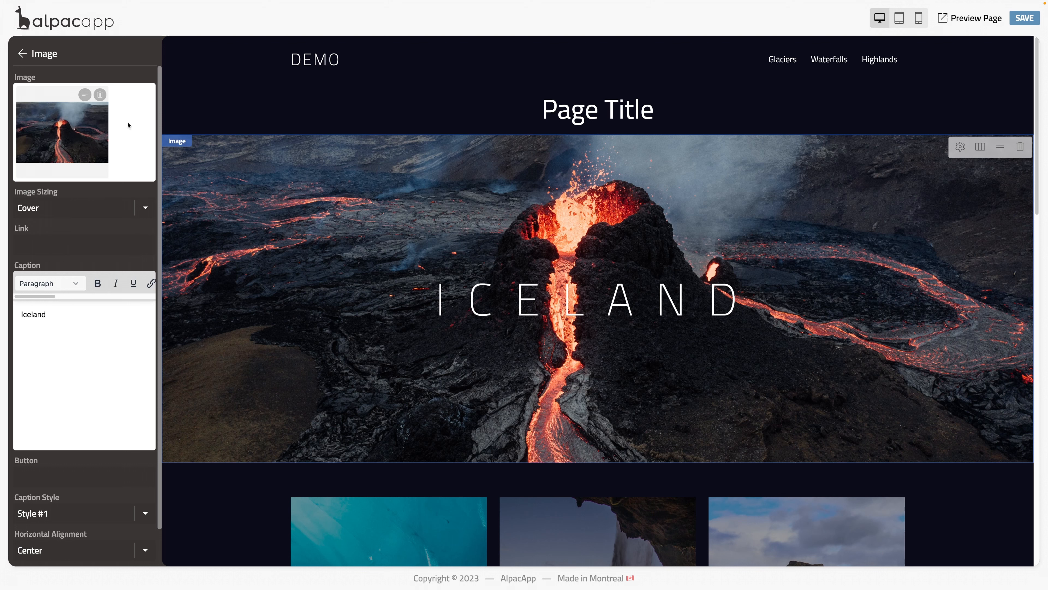
{"action": "left_click", "coordinate": [421, 115]}
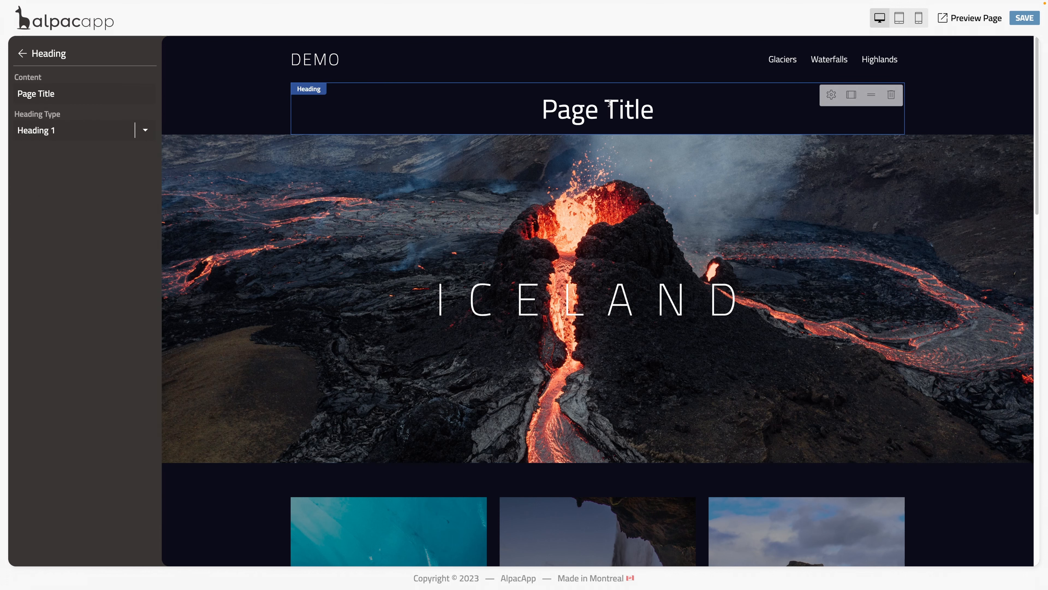
- Change the heading's text to "Demo" and move the heading below the Iceland hero image
{"action": "left_click", "coordinate": [649, 106]}
{"action": "left_click_drag", "start_coordinate": [649, 106], "coordinate": [546, 109]}
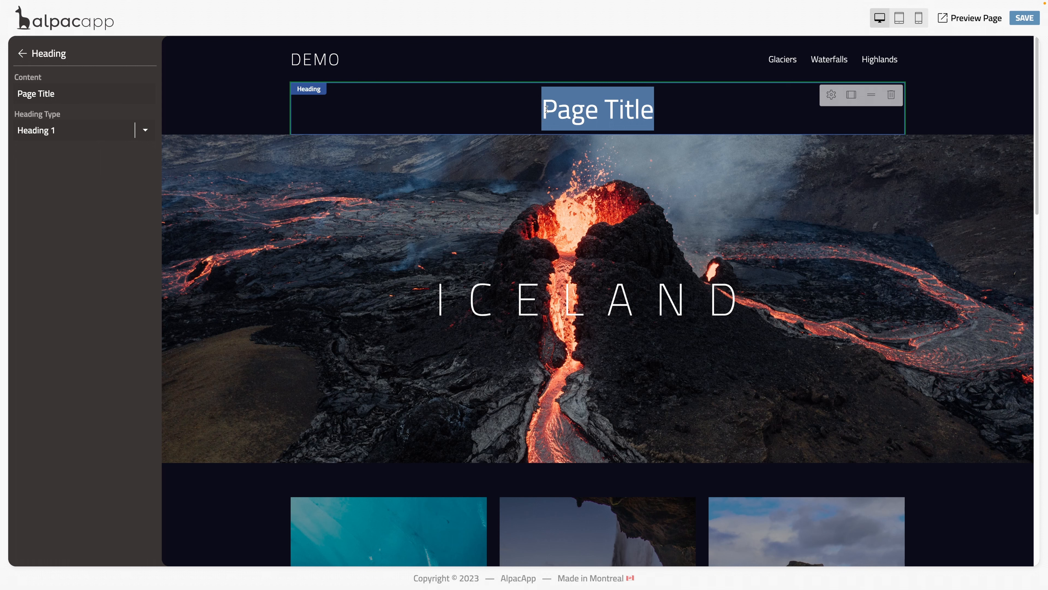
{"action": "type", "text": "Demo"}
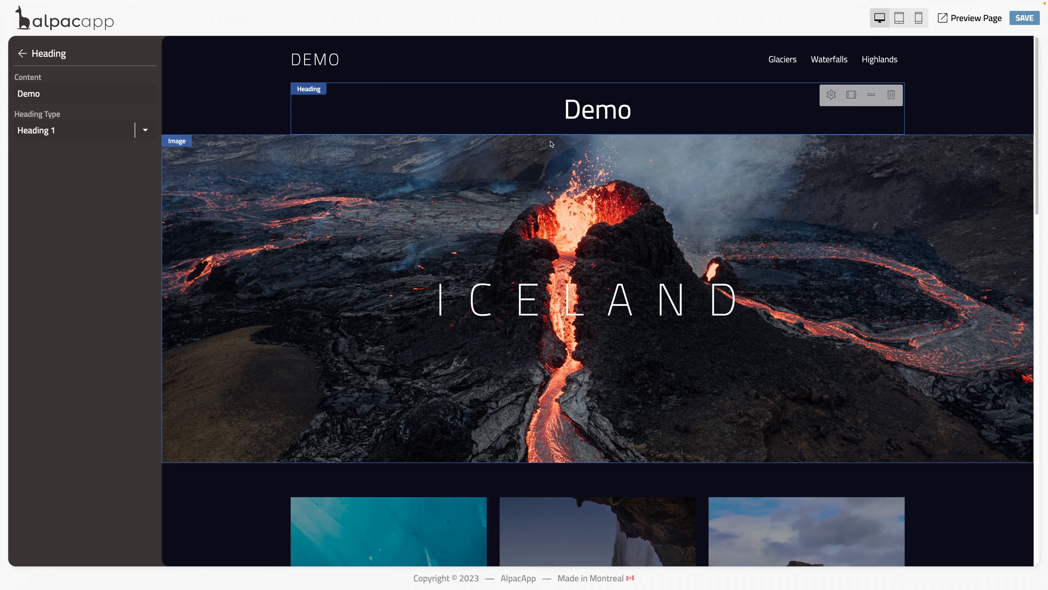
{"action": "left_click_drag", "start_coordinate": [871, 94], "coordinate": [789, 438]}
- Try the Iceland hero image at content width and return it to full width
{"action": "left_click", "coordinate": [776, 186]}
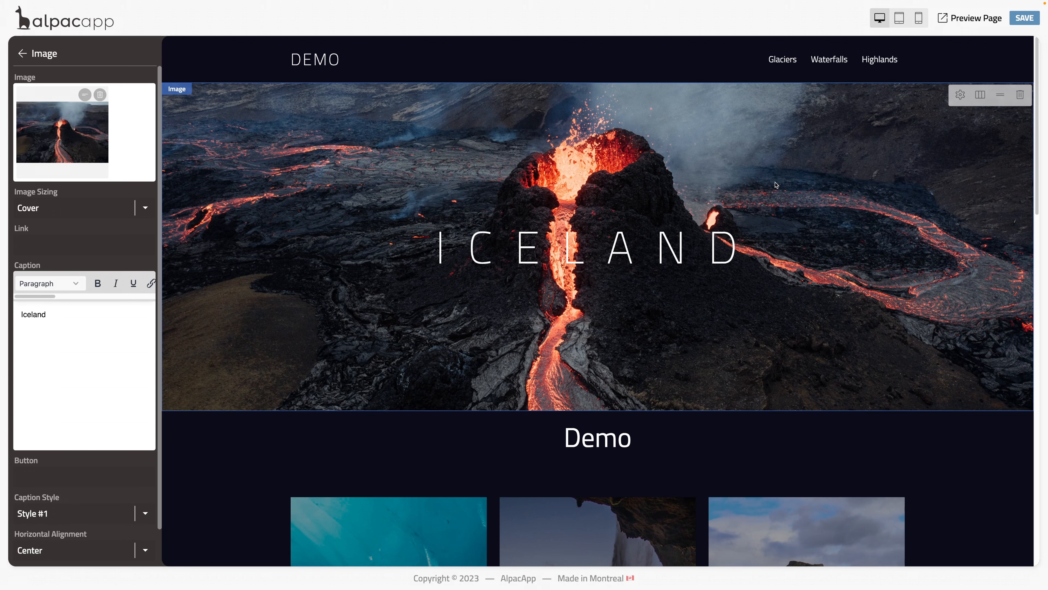
{"action": "left_click", "coordinate": [979, 99]}
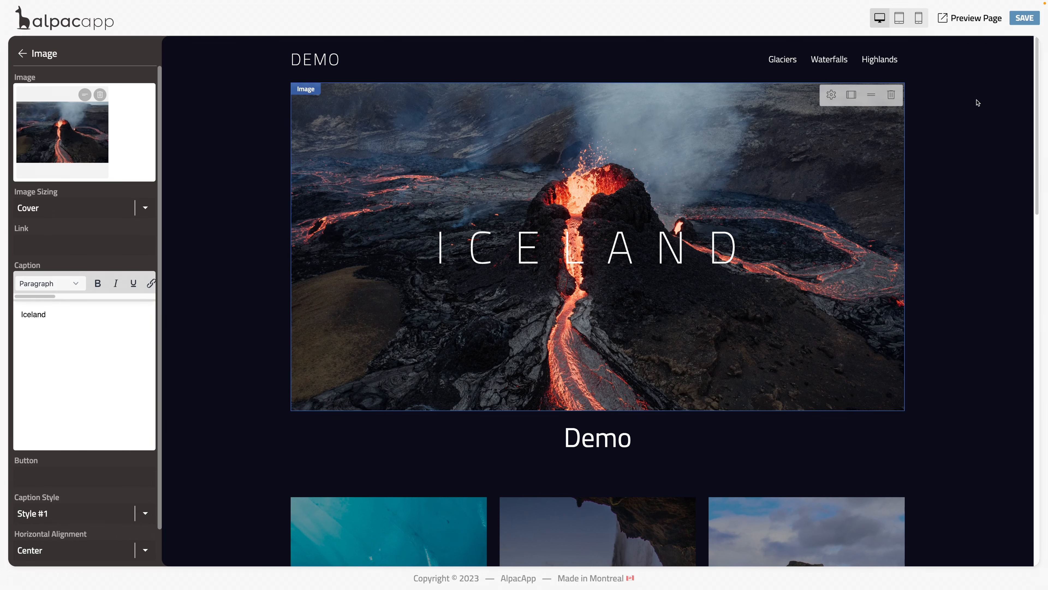
{"action": "left_click", "coordinate": [850, 96]}
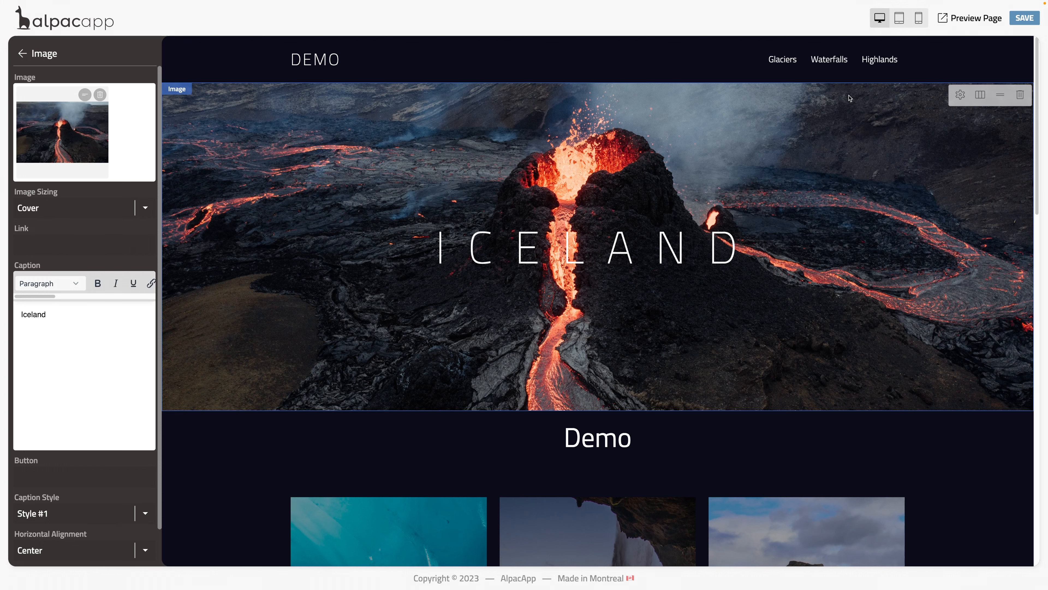
- Give the Demo heading the Fade In + Slide Up reveal animation, and save the page to preview it
{"action": "left_click", "coordinate": [631, 434]}
{"action": "left_click", "coordinate": [833, 424]}
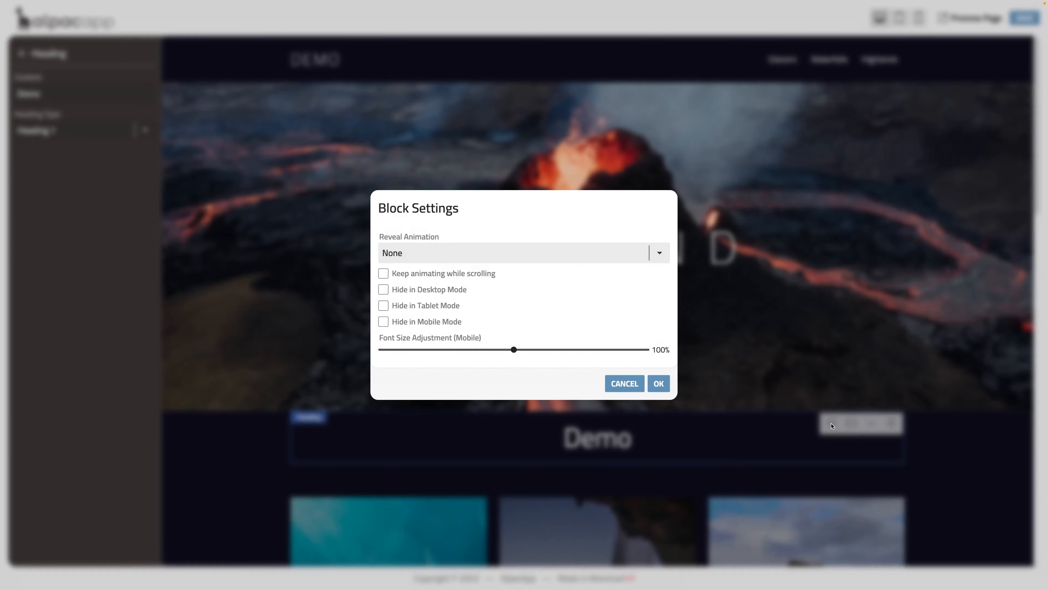
{"action": "left_click", "coordinate": [456, 261]}
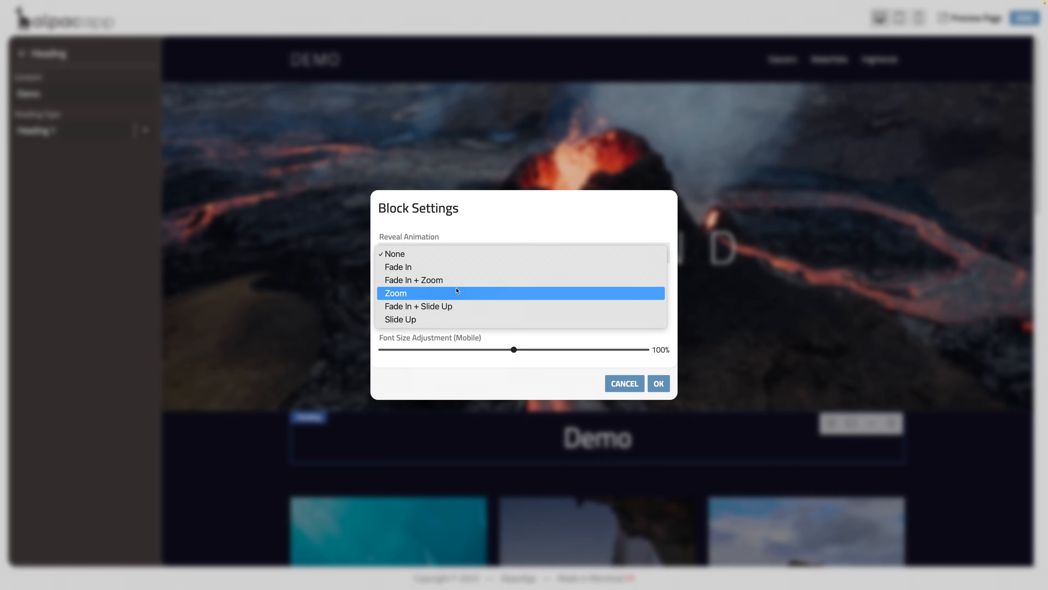
{"action": "left_click", "coordinate": [465, 309]}
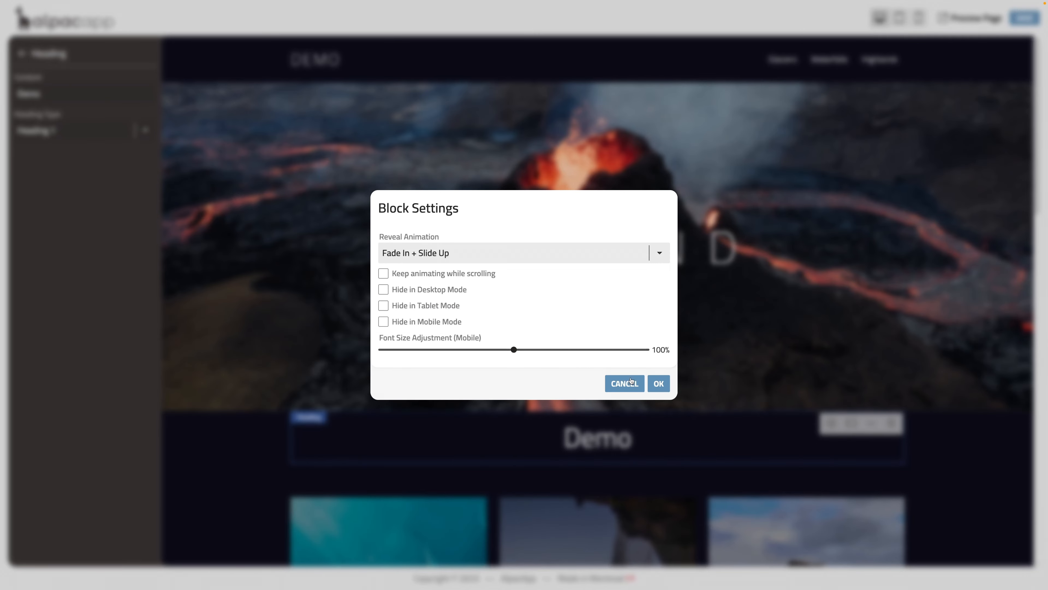
{"action": "left_click", "coordinate": [658, 381]}
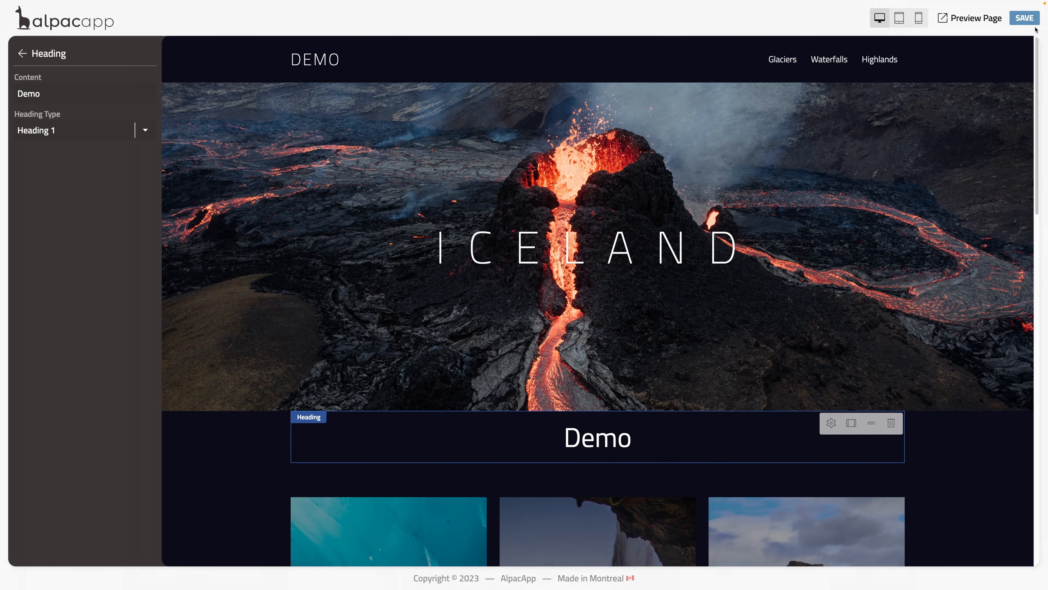
{"action": "left_click", "coordinate": [1025, 18]}
{"action": "left_click", "coordinate": [964, 19]}
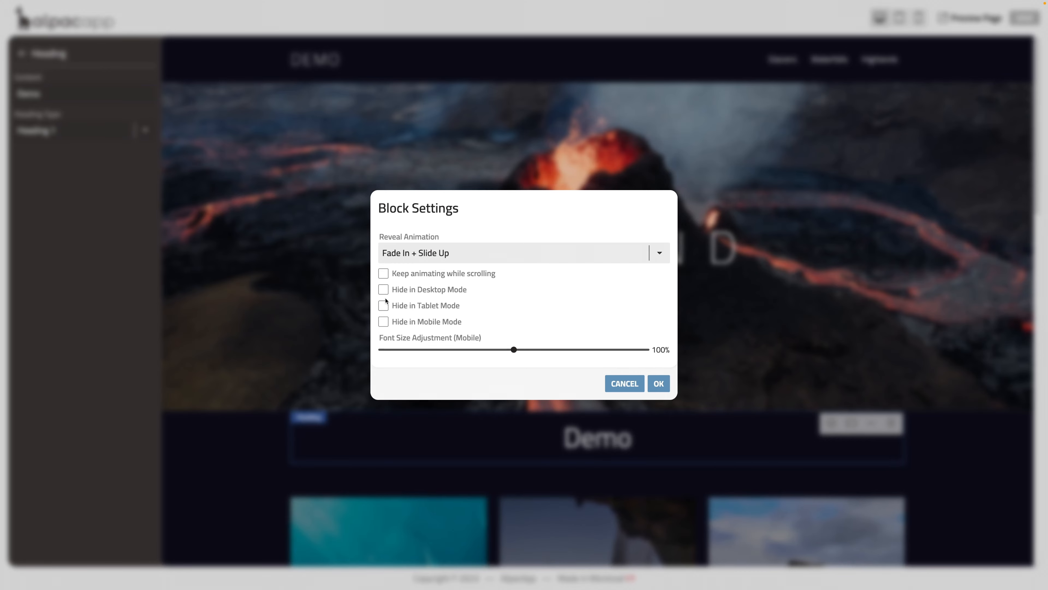
- Hide the Demo heading in Mobile Mode, and check the page in the tablet and mobile views
{"action": "left_click", "coordinate": [383, 321]}
{"action": "left_click", "coordinate": [658, 383]}
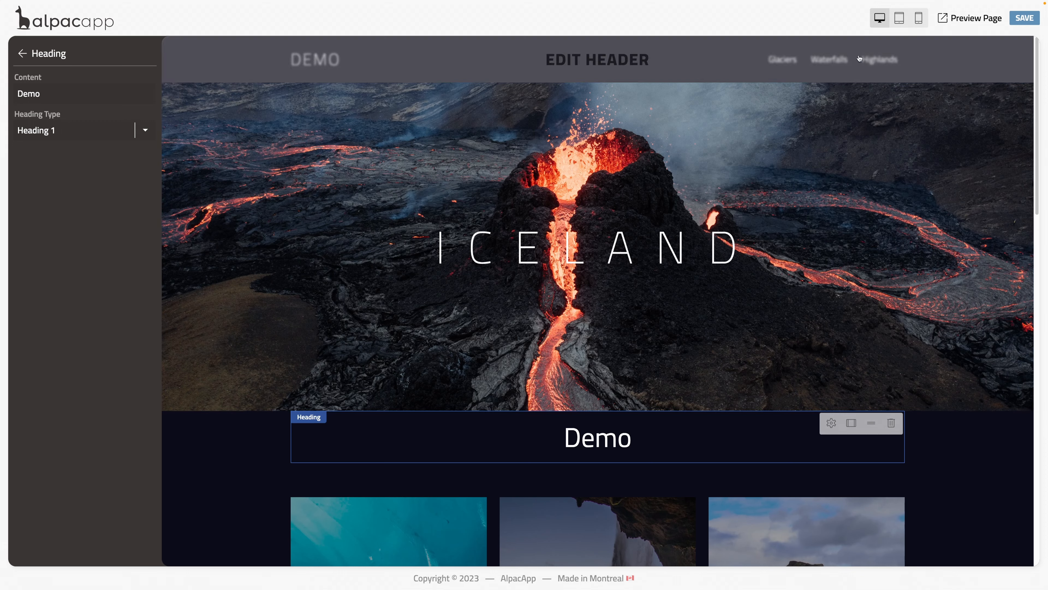
{"action": "left_click", "coordinate": [899, 18]}
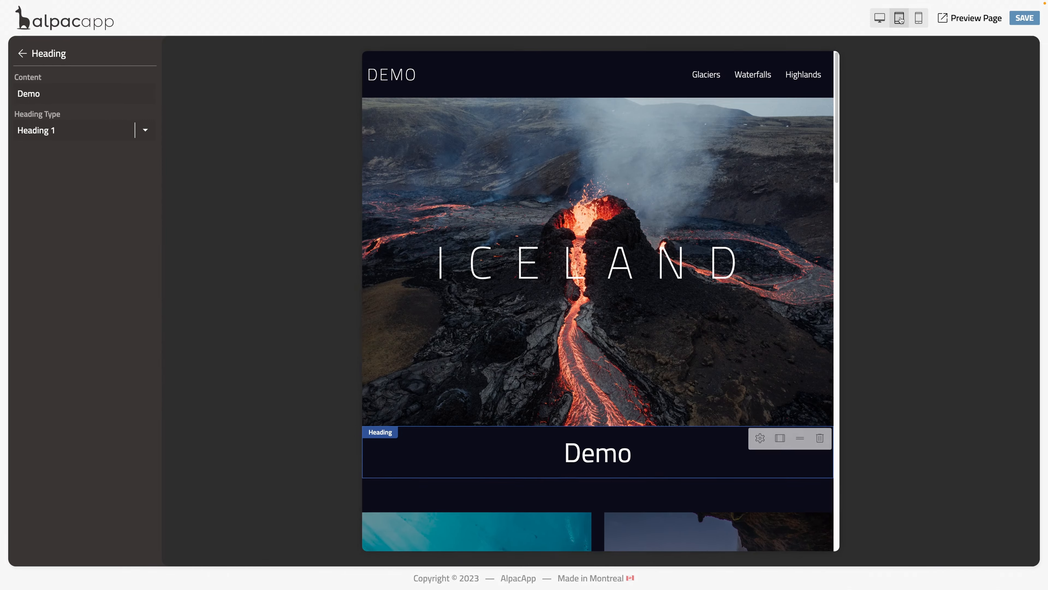
{"action": "left_click", "coordinate": [918, 19]}
{"action": "scroll", "coordinate": [609, 193], "scroll_direction": "down", "scroll_amount": 5}
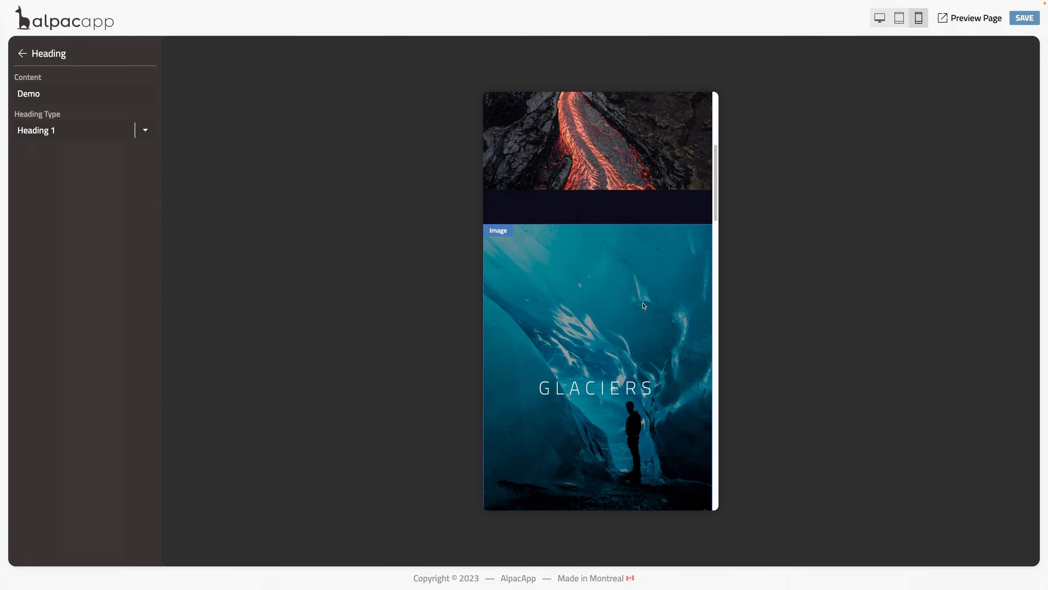
{"action": "left_click", "coordinate": [880, 18]}
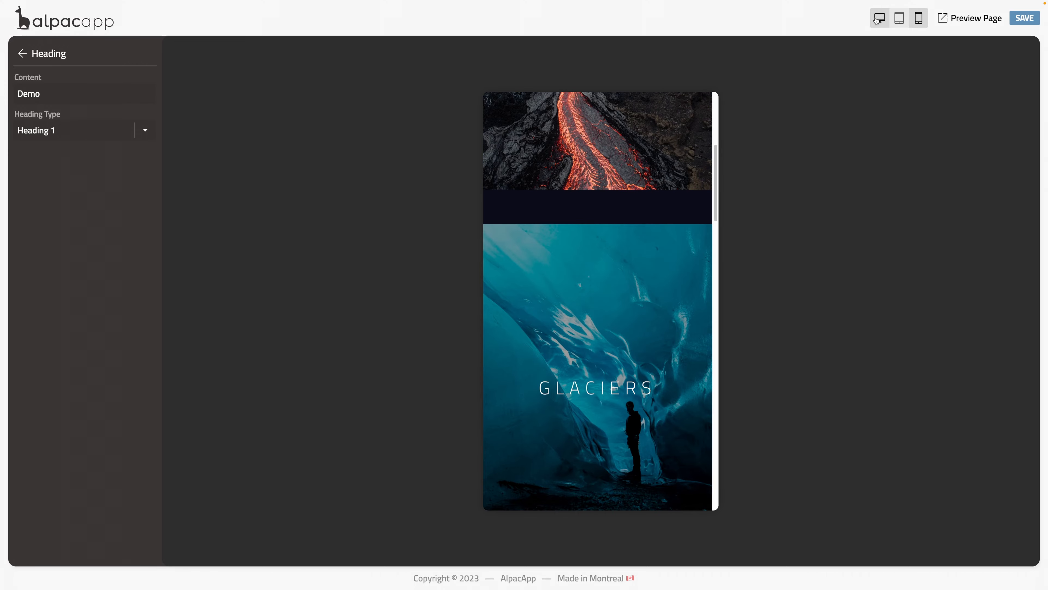
{"action": "scroll", "coordinate": [646, 188], "scroll_direction": "up", "scroll_amount": 5}
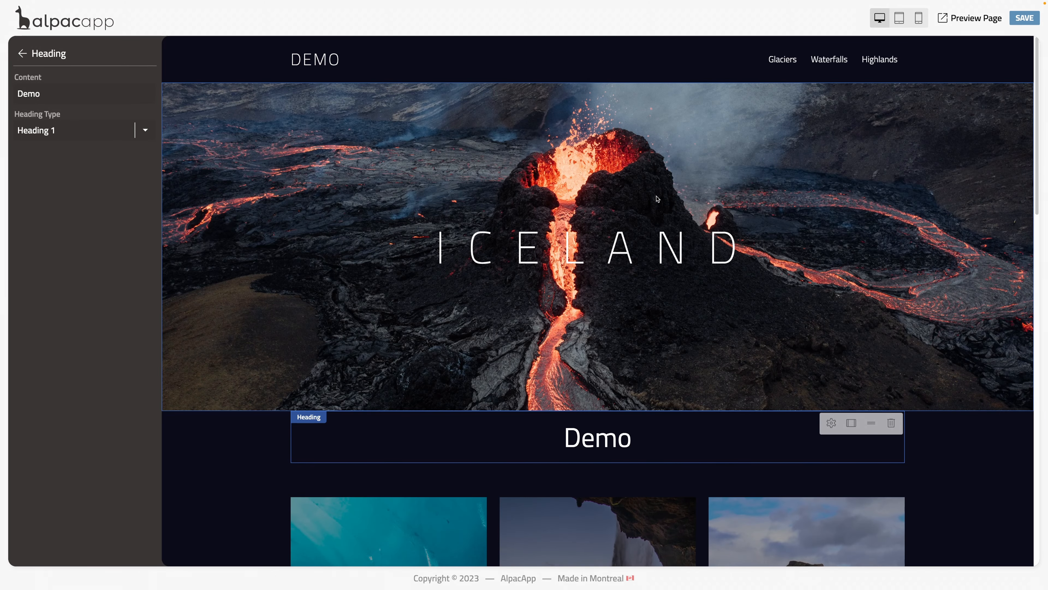
- Place the Demo heading in a column to the right of the Iceland image, and widen the image column to about two thirds
{"action": "left_click_drag", "start_coordinate": [871, 423], "coordinate": [1015, 243]}
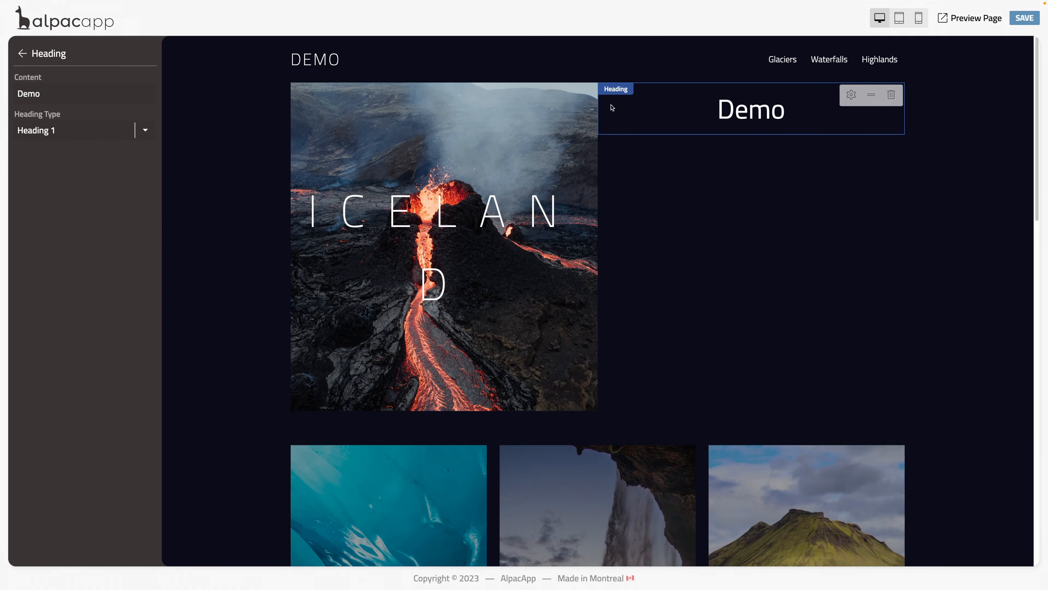
{"action": "left_click_drag", "start_coordinate": [599, 108], "coordinate": [689, 118]}
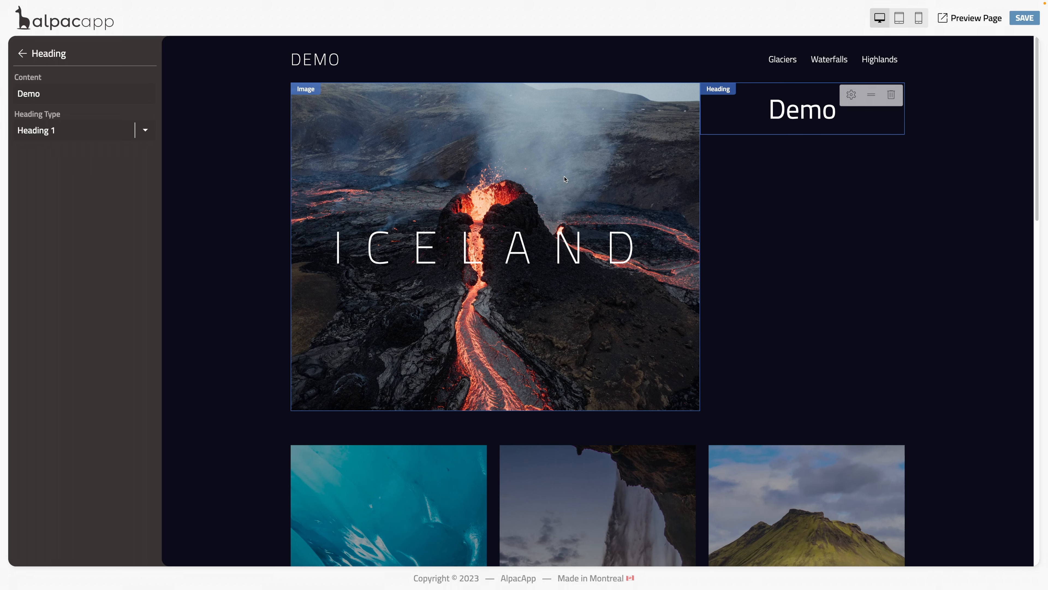
- Delete the Demo heading block from the Home page
{"action": "left_click", "coordinate": [891, 96]}
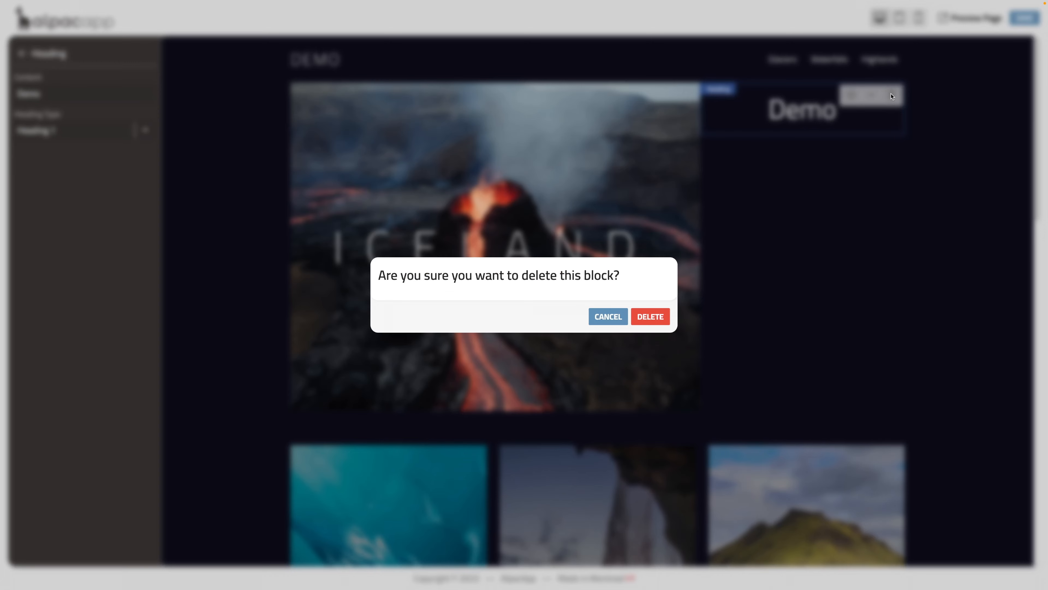
{"action": "left_click", "coordinate": [649, 316]}
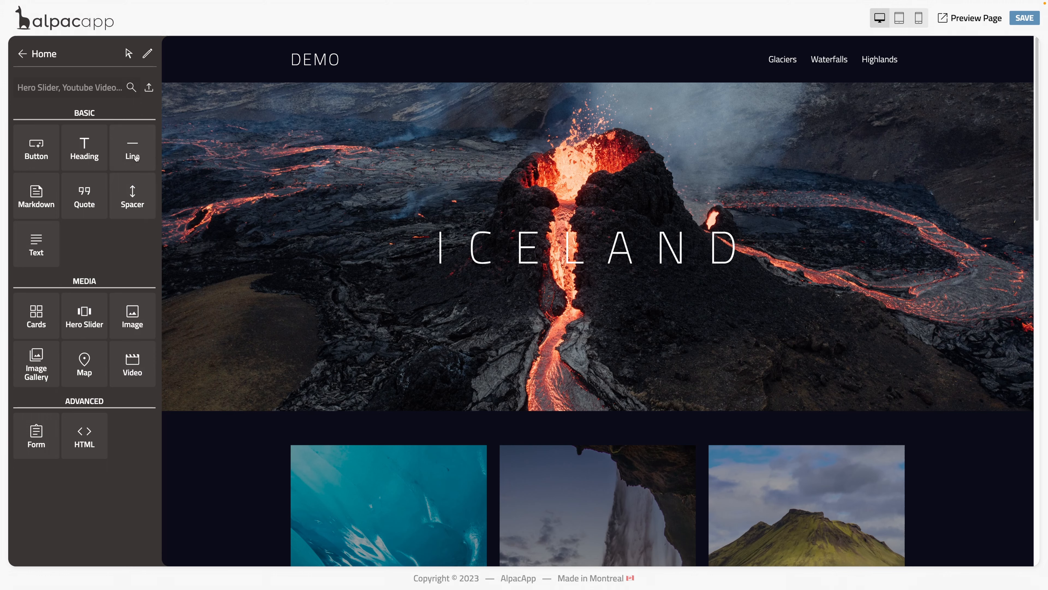
- Add a Cards block directly below the Iceland hero image
{"action": "scroll", "coordinate": [346, 232], "scroll_direction": "down", "scroll_amount": 1}
{"action": "left_click_drag", "start_coordinate": [54, 322], "coordinate": [446, 359]}
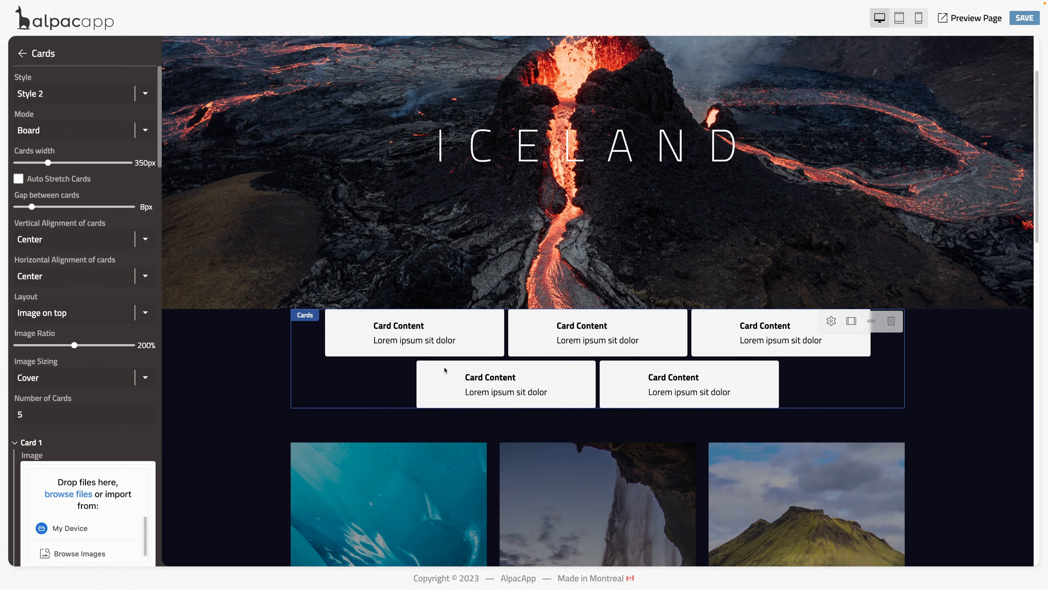
- Try the Grid, Carousel and Row modes on the Cards block
{"action": "left_click", "coordinate": [82, 131]}
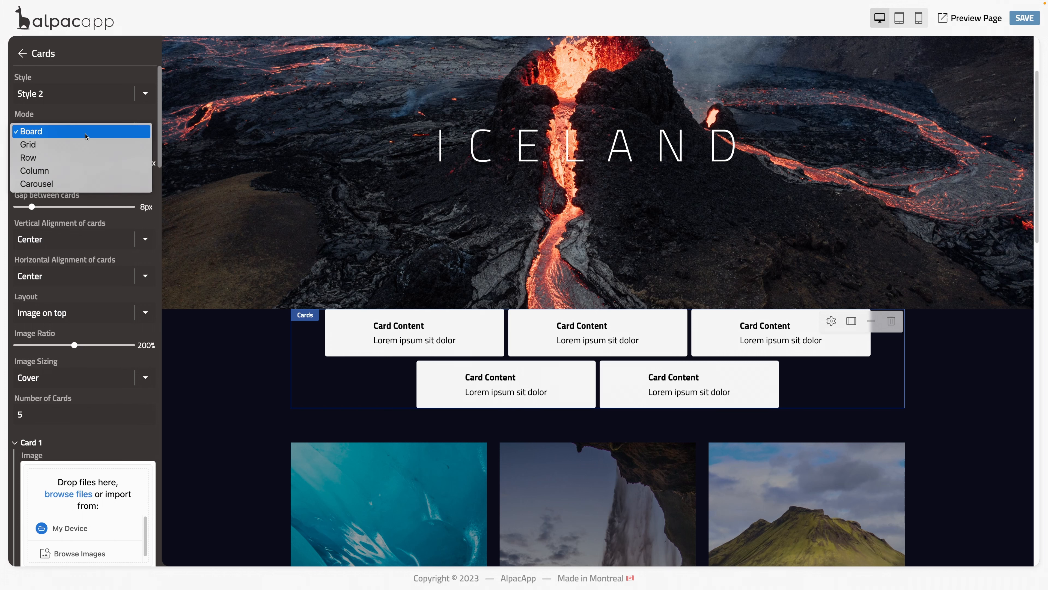
{"action": "left_click", "coordinate": [83, 145]}
{"action": "left_click", "coordinate": [85, 130]}
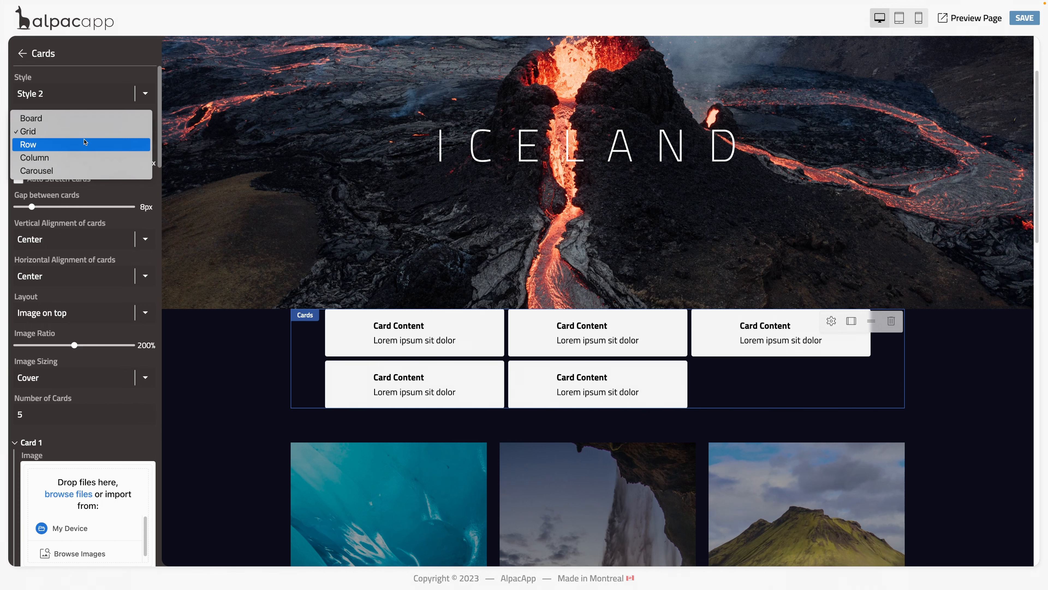
{"action": "left_click", "coordinate": [82, 171]}
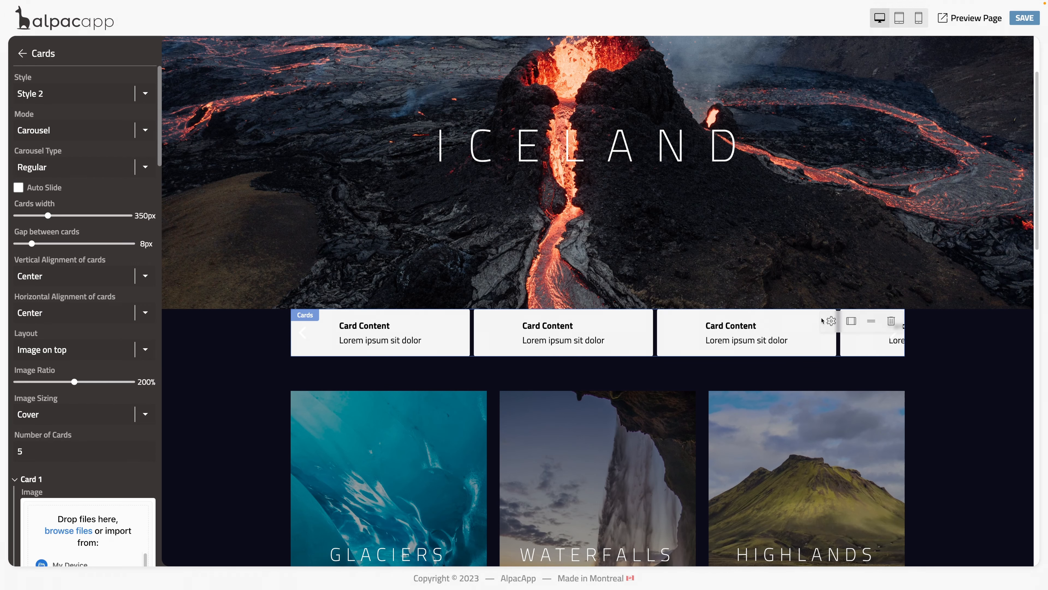
{"action": "left_click", "coordinate": [79, 130]}
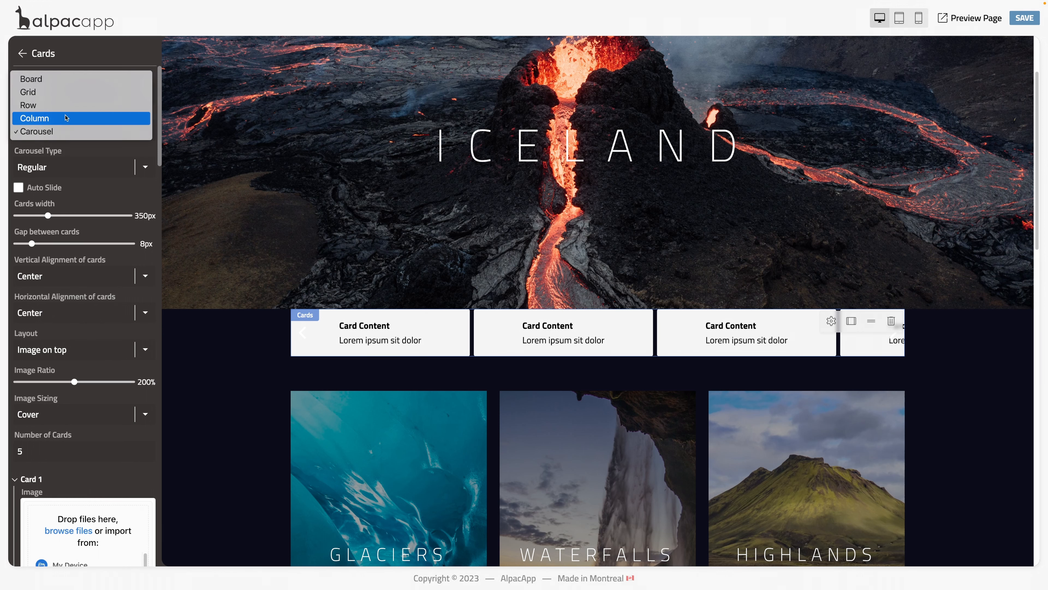
{"action": "left_click", "coordinate": [65, 109]}
- Set the Cards block's mode to Column and check the stacked cards
{"action": "left_click", "coordinate": [68, 130]}
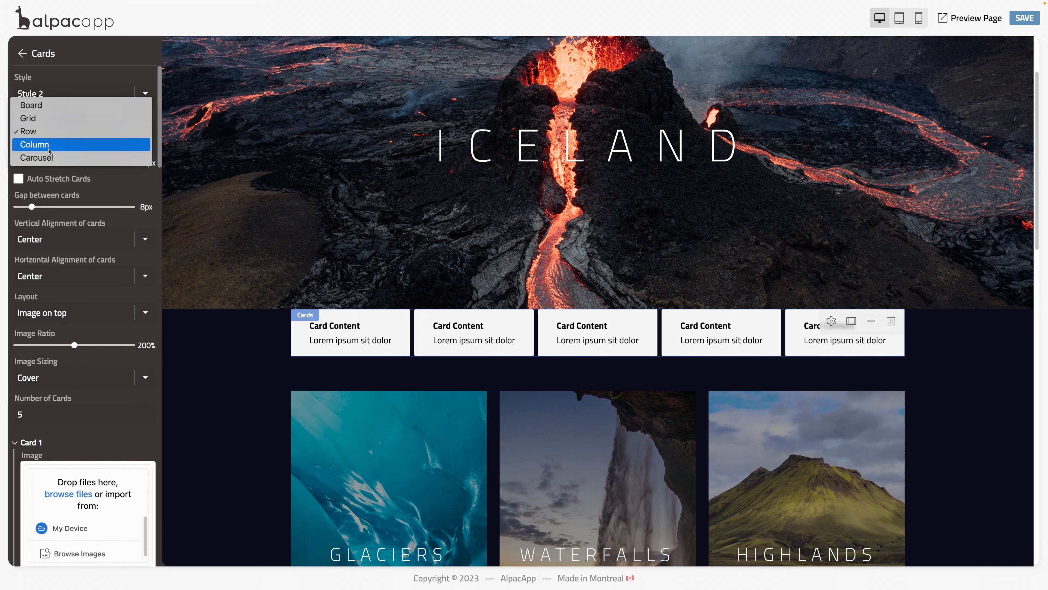
{"action": "left_click", "coordinate": [68, 145]}
{"action": "scroll", "coordinate": [620, 421], "scroll_direction": "down", "scroll_amount": 2}
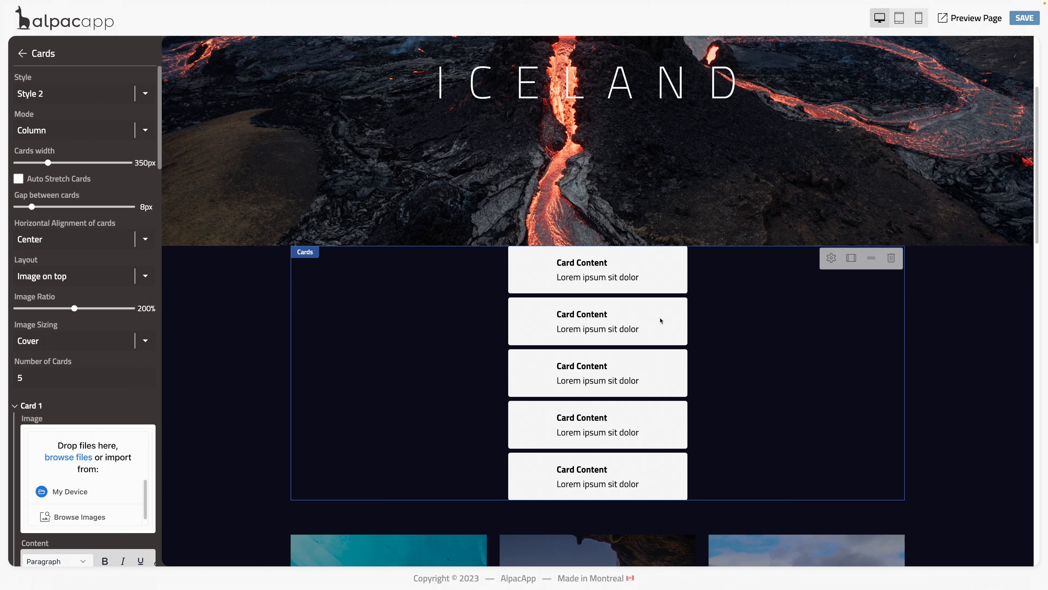
- Customize the Cards - Card (Style #2) element with a semi-transparent red background color
{"action": "left_click", "coordinate": [26, 55]}
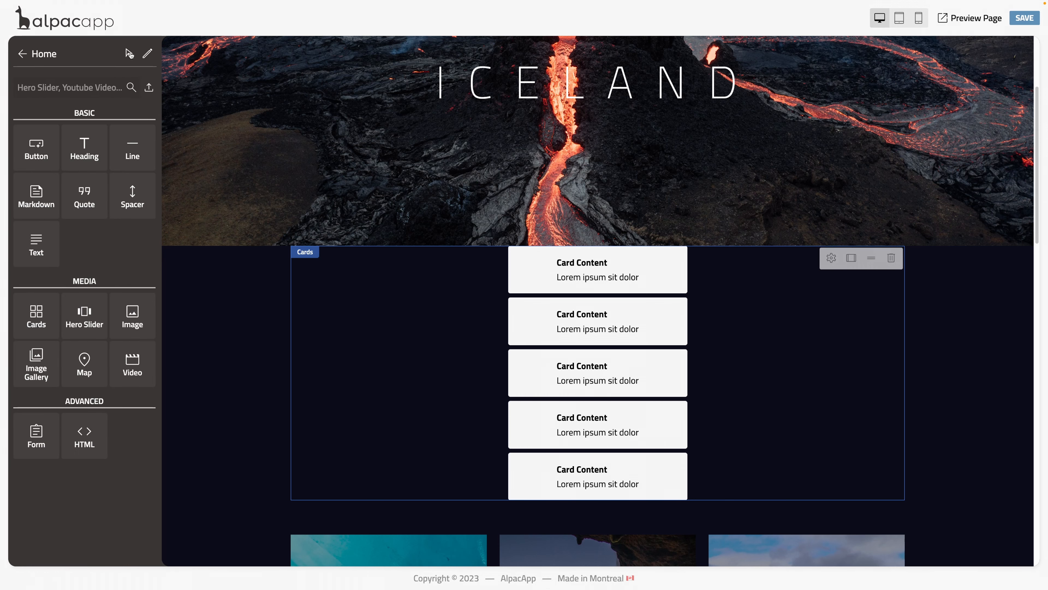
{"action": "left_click", "coordinate": [129, 54]}
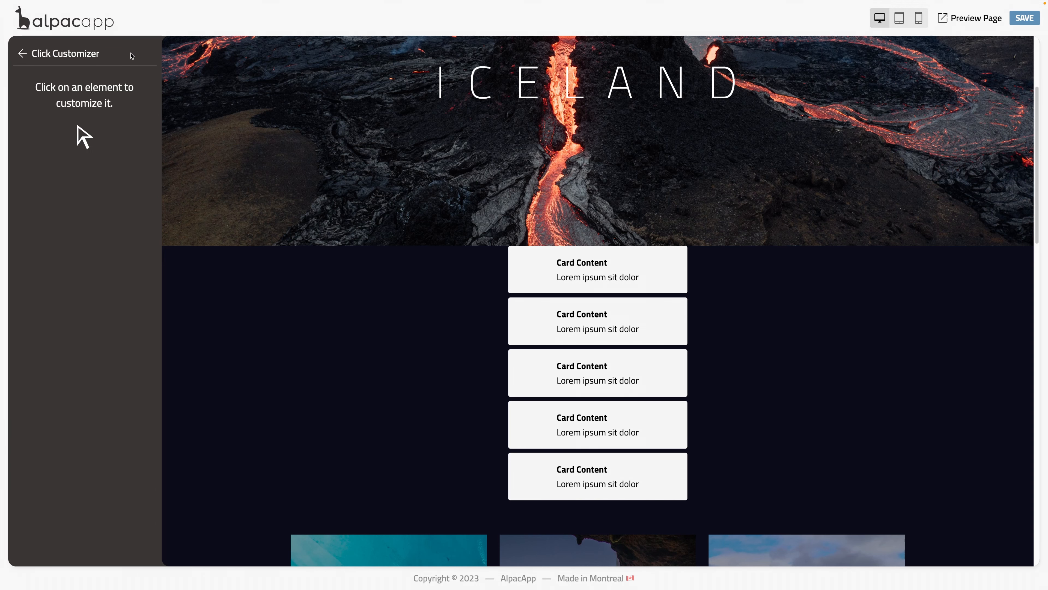
{"action": "left_click", "coordinate": [536, 268]}
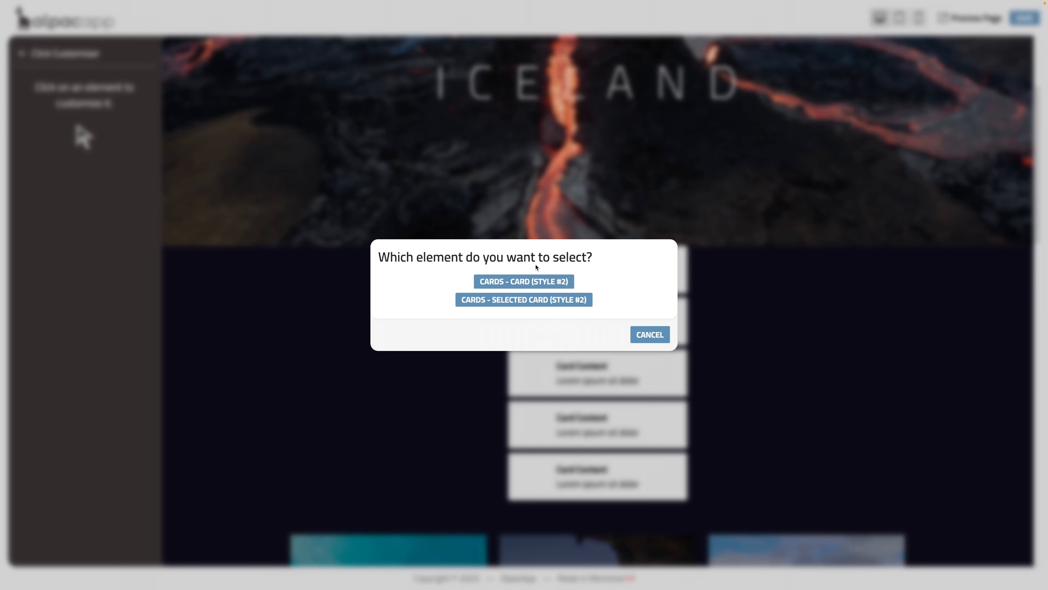
{"action": "left_click", "coordinate": [538, 282]}
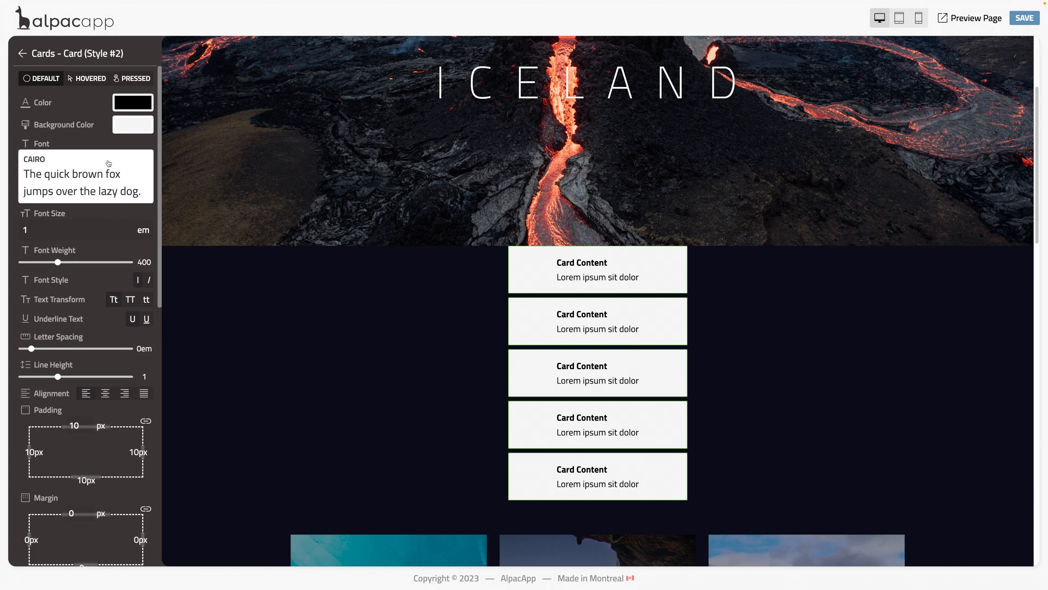
{"action": "left_click", "coordinate": [132, 125]}
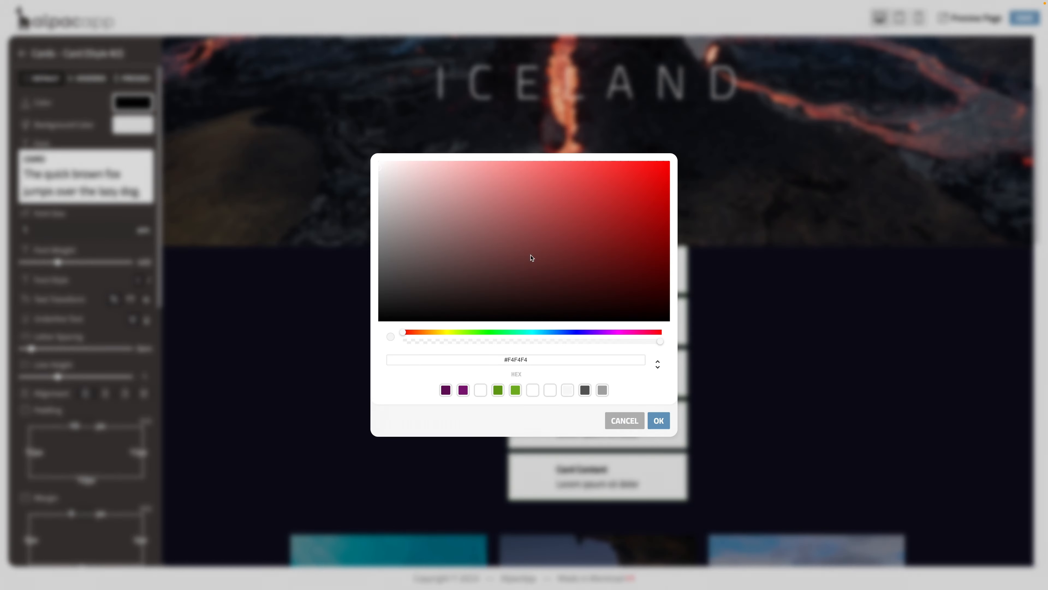
{"action": "left_click", "coordinate": [608, 197]}
{"action": "left_click", "coordinate": [627, 195]}
{"action": "left_click_drag", "start_coordinate": [631, 341], "coordinate": [601, 341]}
{"action": "left_click", "coordinate": [655, 421]}
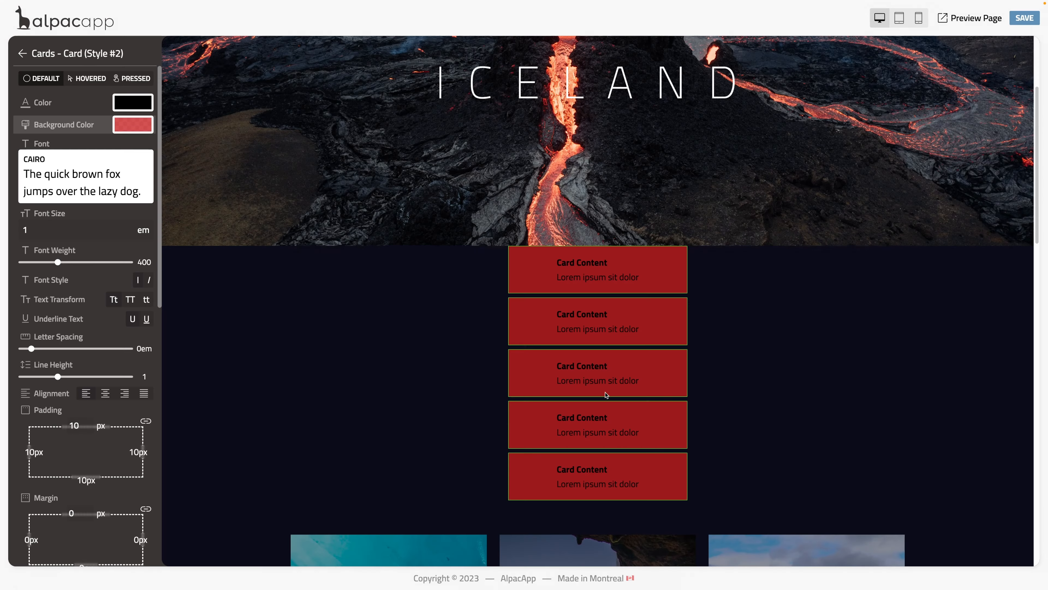
- Set the Style #2 cards' text color to #FFFFFF and their font to Playfair Display
{"action": "left_click", "coordinate": [122, 103]}
{"action": "left_click_drag", "start_coordinate": [581, 252], "coordinate": [373, 157]}
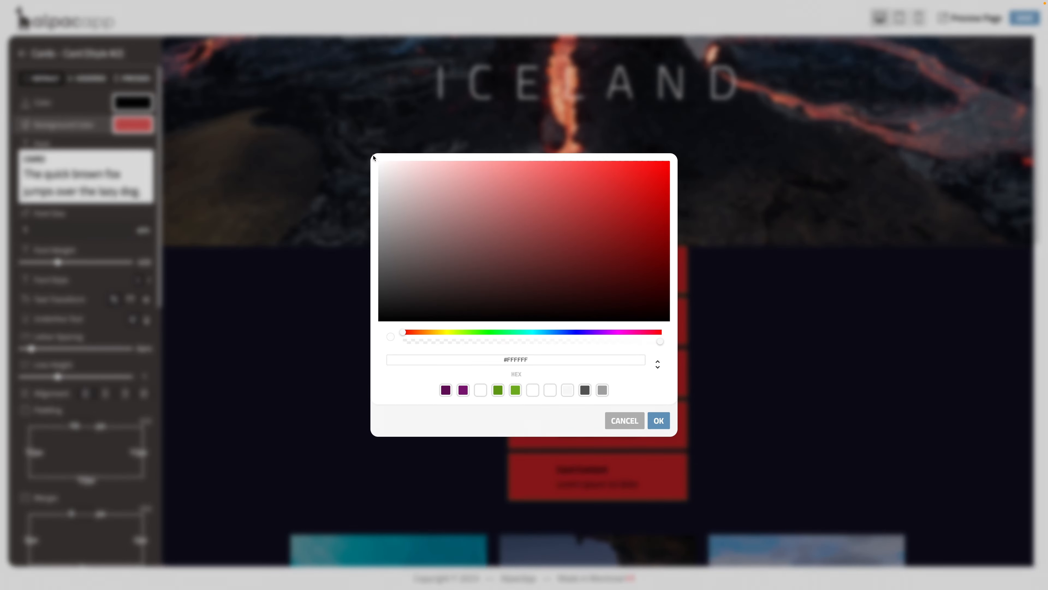
{"action": "left_click", "coordinate": [665, 417]}
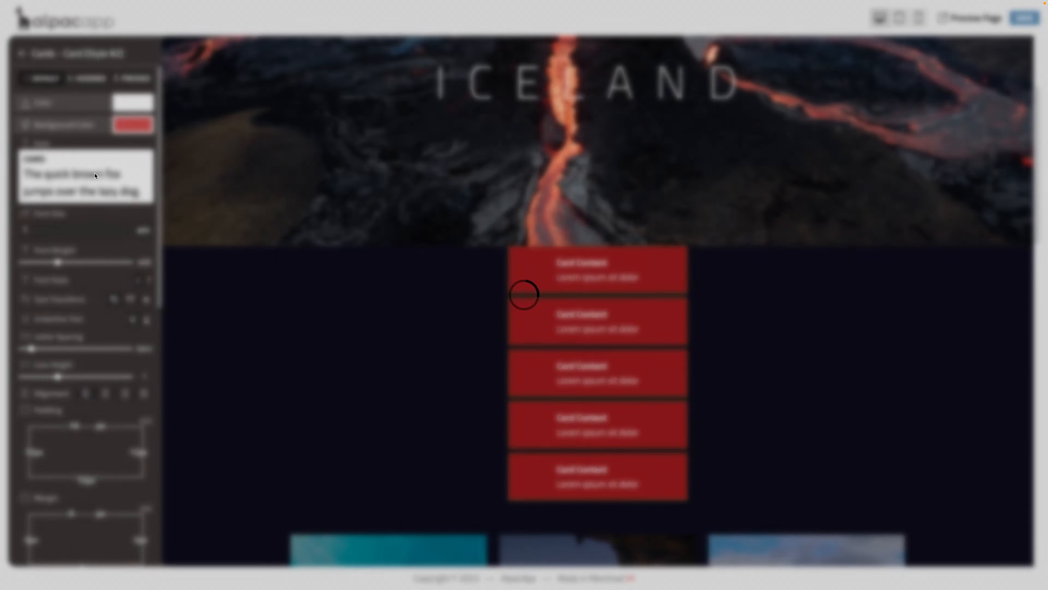
{"action": "left_click", "coordinate": [95, 175]}
{"action": "scroll", "coordinate": [339, 298], "scroll_direction": "down", "scroll_amount": 10}
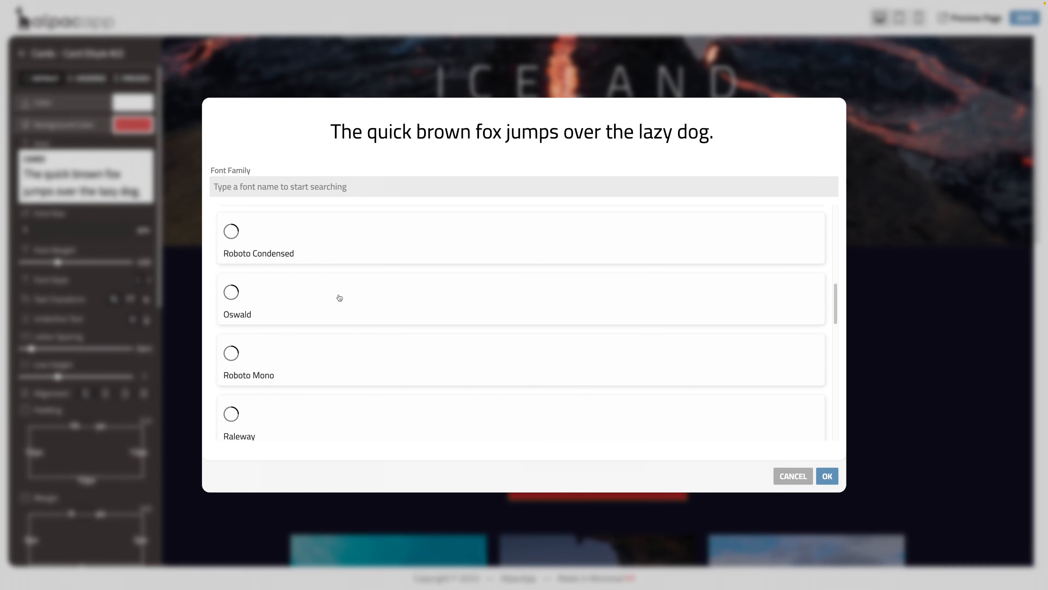
{"action": "left_click", "coordinate": [827, 476]}
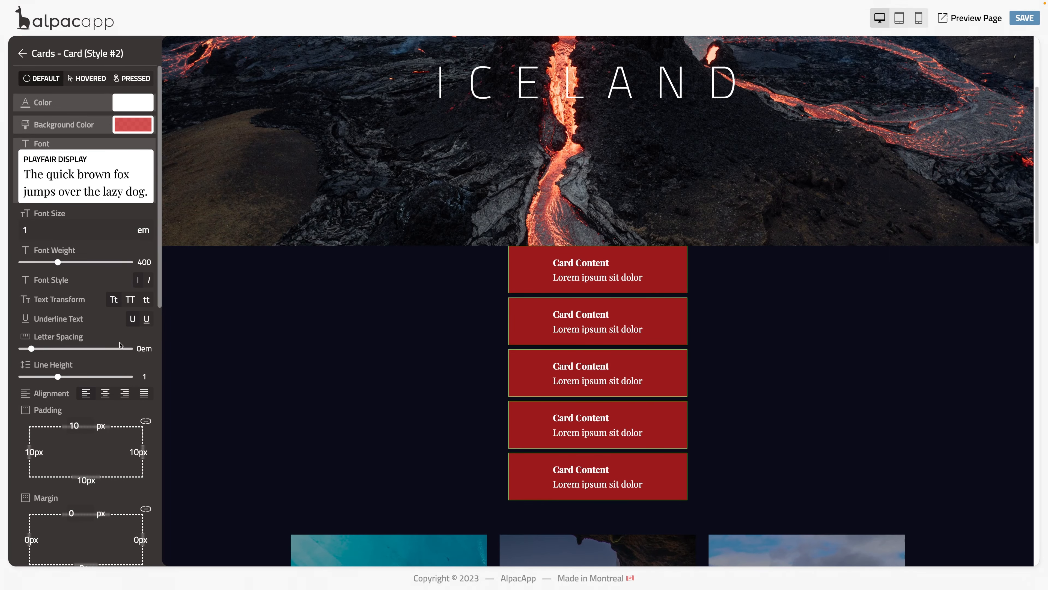
- Increase the border radius of the Style #2 cards until their ends are fully rounded
{"action": "scroll", "coordinate": [120, 345], "scroll_direction": "down", "scroll_amount": 10}
{"action": "scroll", "coordinate": [119, 345], "scroll_direction": "down", "scroll_amount": 3}
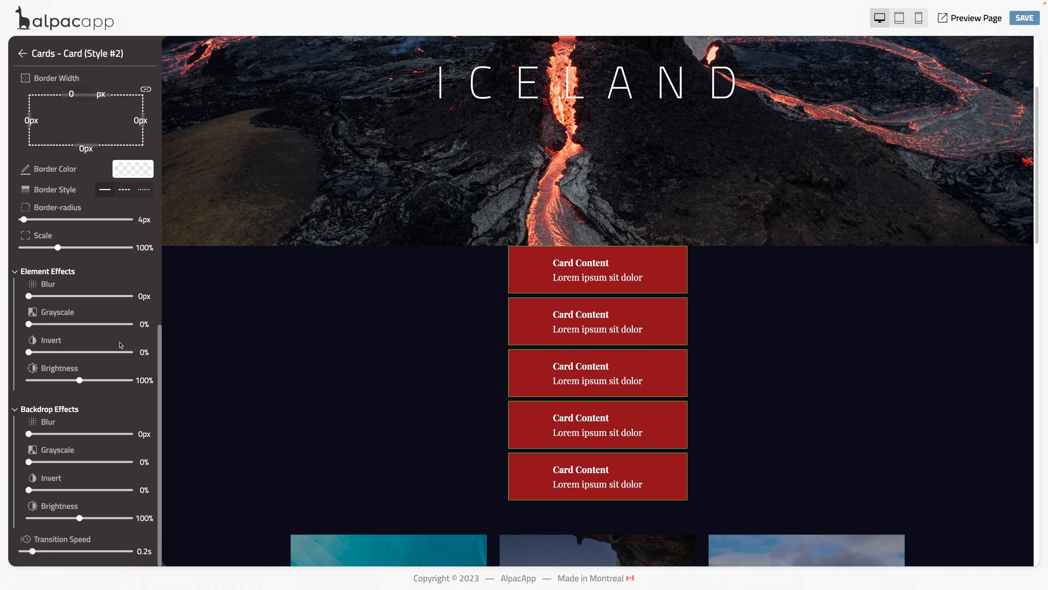
{"action": "scroll", "coordinate": [120, 345], "scroll_direction": "up", "scroll_amount": 8}
{"action": "scroll", "coordinate": [121, 345], "scroll_direction": "down", "scroll_amount": 4}
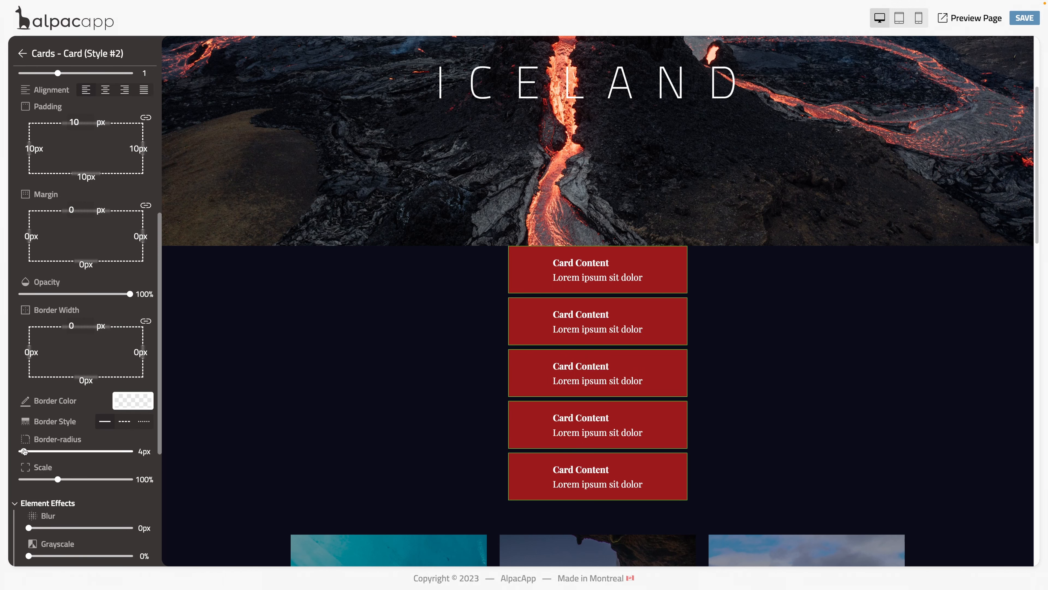
{"action": "left_click_drag", "start_coordinate": [24, 451], "coordinate": [58, 451]}
{"action": "scroll", "coordinate": [51, 360], "scroll_direction": "up", "scroll_amount": 8}
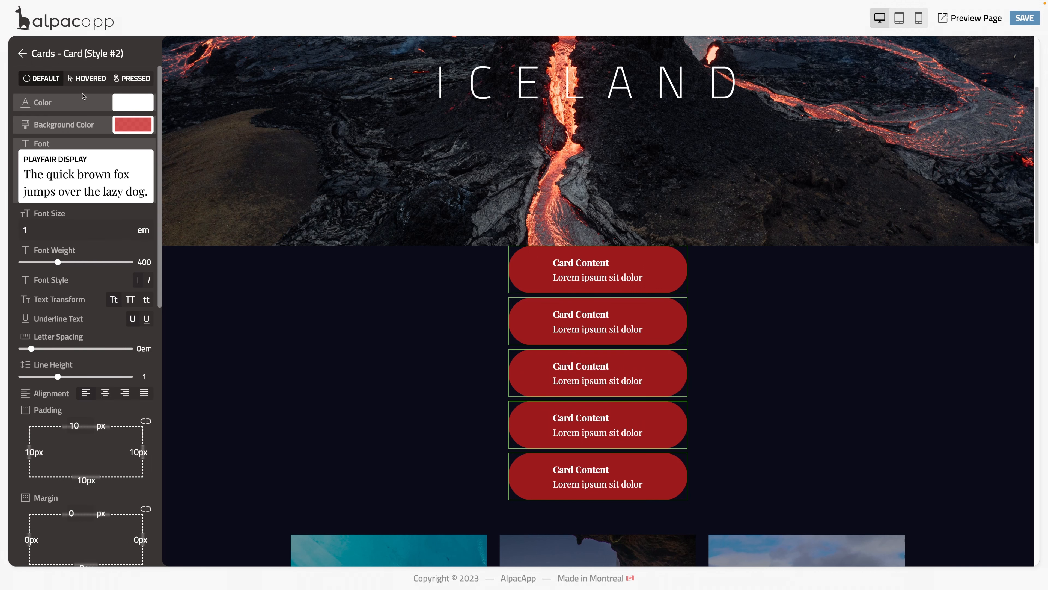
- Set the scale of the Style #2 cards' hovered state to 125%
{"action": "left_click", "coordinate": [90, 79]}
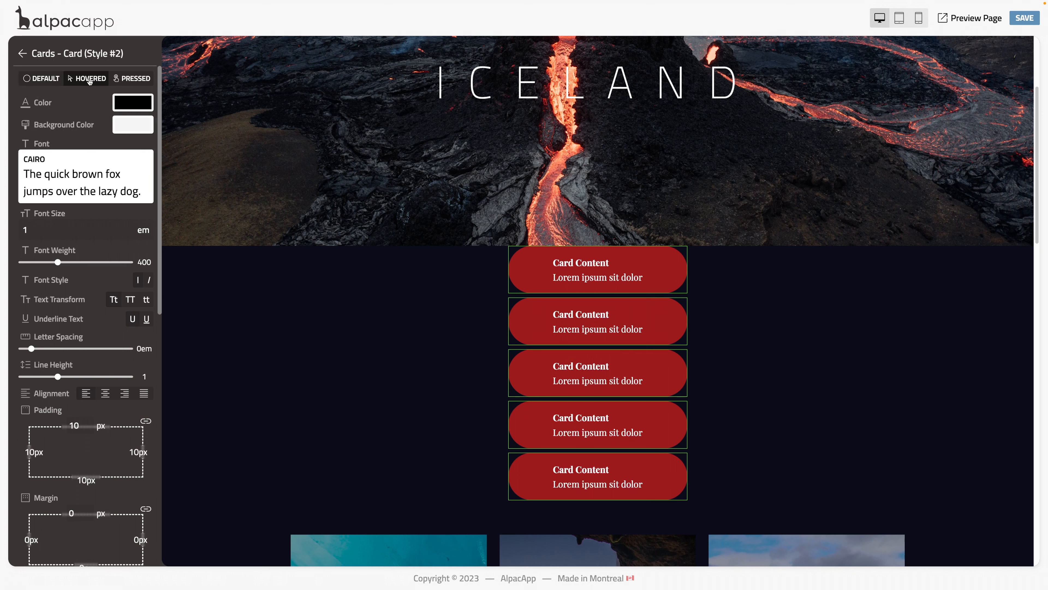
{"action": "scroll", "coordinate": [100, 209], "scroll_direction": "down", "scroll_amount": 13}
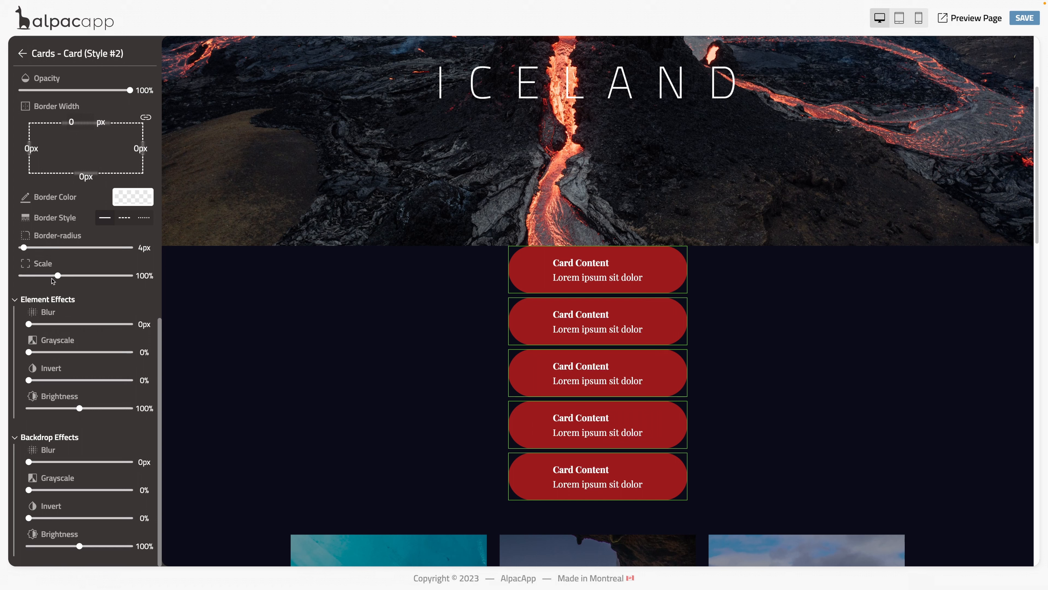
{"action": "left_click_drag", "start_coordinate": [58, 276], "coordinate": [67, 276]}
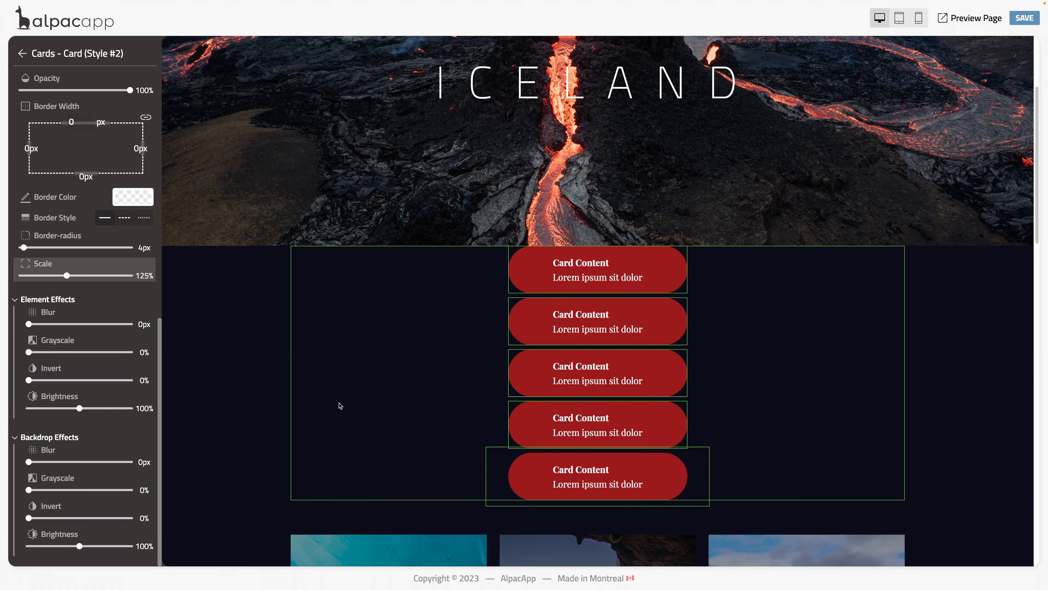
- Examine the site-wide Colors and Typography settings in the Design section
{"action": "left_click", "coordinate": [23, 58]}
{"action": "left_click", "coordinate": [22, 58]}
{"action": "left_click", "coordinate": [21, 55]}
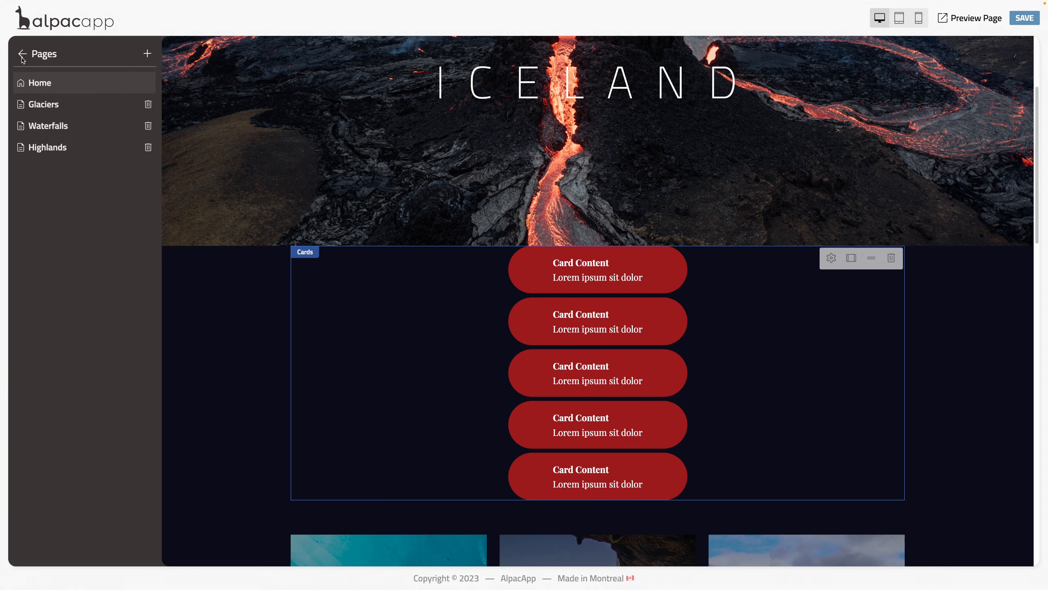
{"action": "left_click", "coordinate": [23, 56]}
{"action": "left_click", "coordinate": [93, 138]}
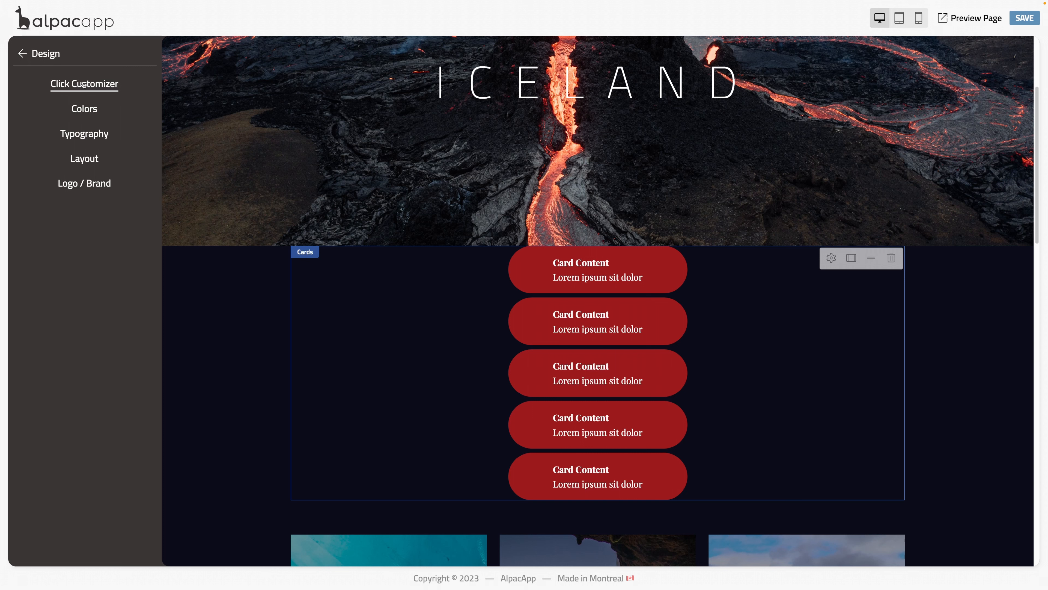
{"action": "left_click", "coordinate": [88, 112]}
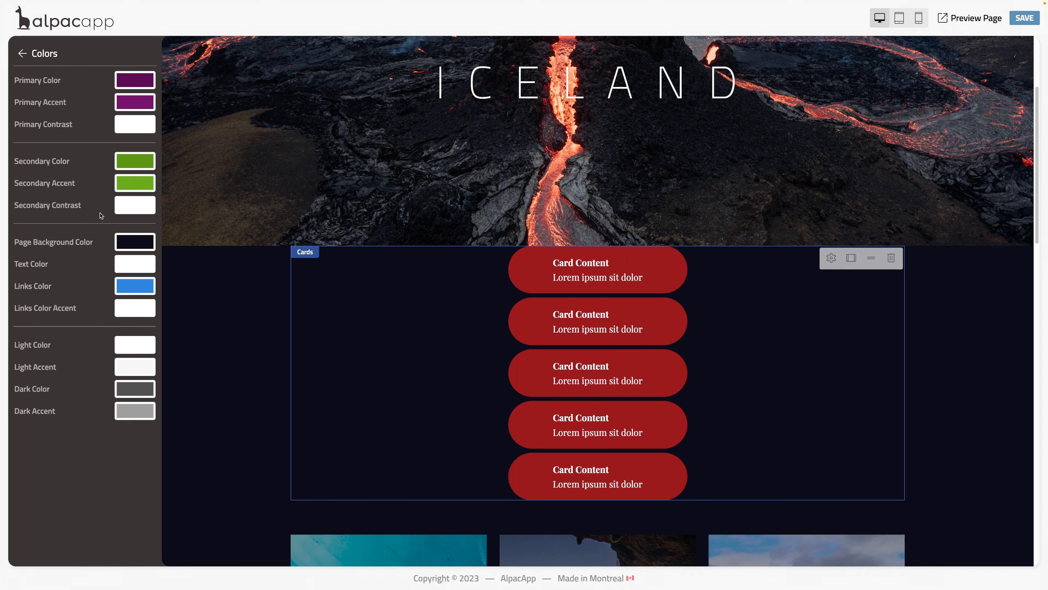
{"action": "left_click", "coordinate": [20, 55]}
{"action": "left_click", "coordinate": [84, 133]}
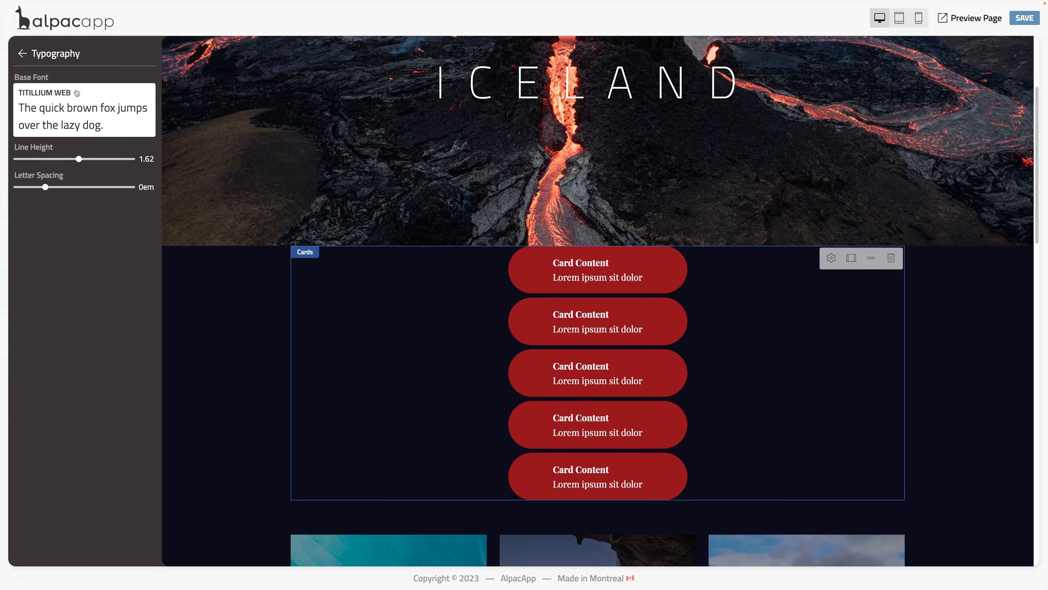
{"action": "left_click", "coordinate": [21, 54]}
- Try a Narrow Page Width of 730px in the Layout settings, check the page, and set the width to 1000px
{"action": "left_click", "coordinate": [80, 158]}
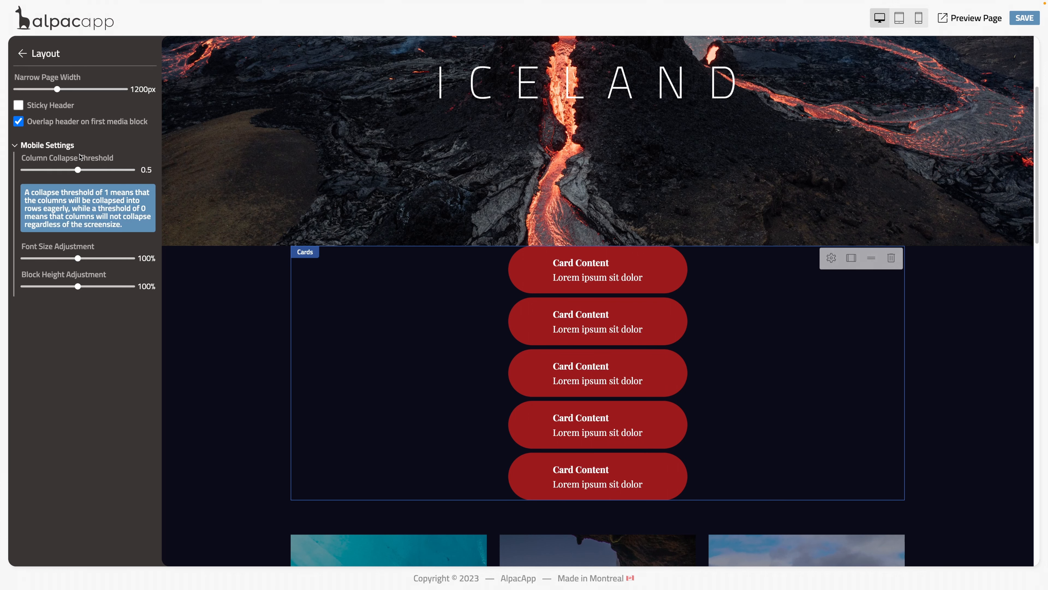
{"action": "left_click_drag", "start_coordinate": [57, 90], "coordinate": [26, 90]}
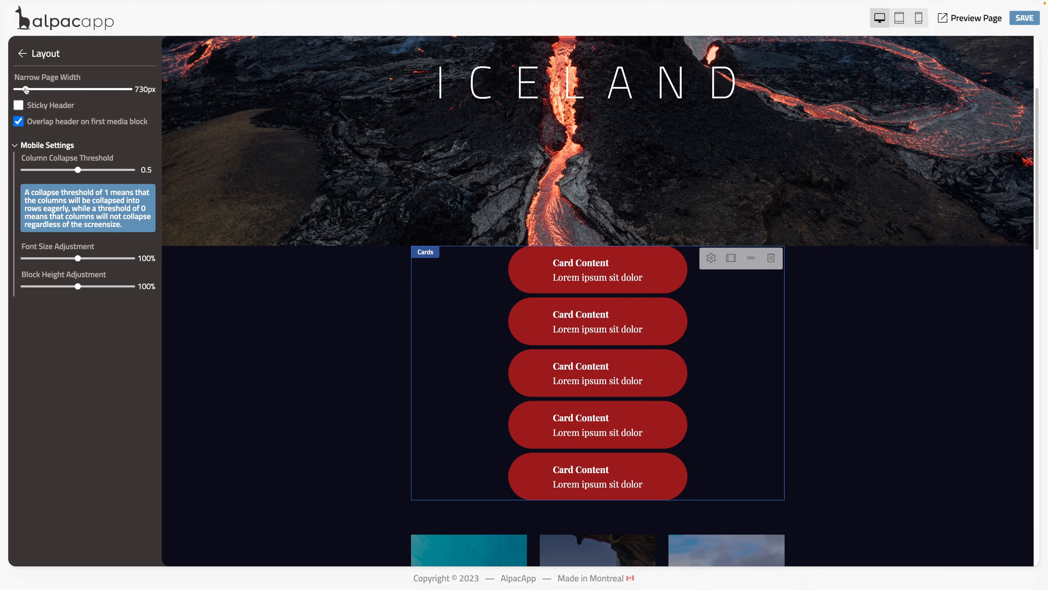
{"action": "scroll", "coordinate": [341, 202], "scroll_direction": "down", "scroll_amount": 5}
{"action": "scroll", "coordinate": [341, 202], "scroll_direction": "down", "scroll_amount": 8}
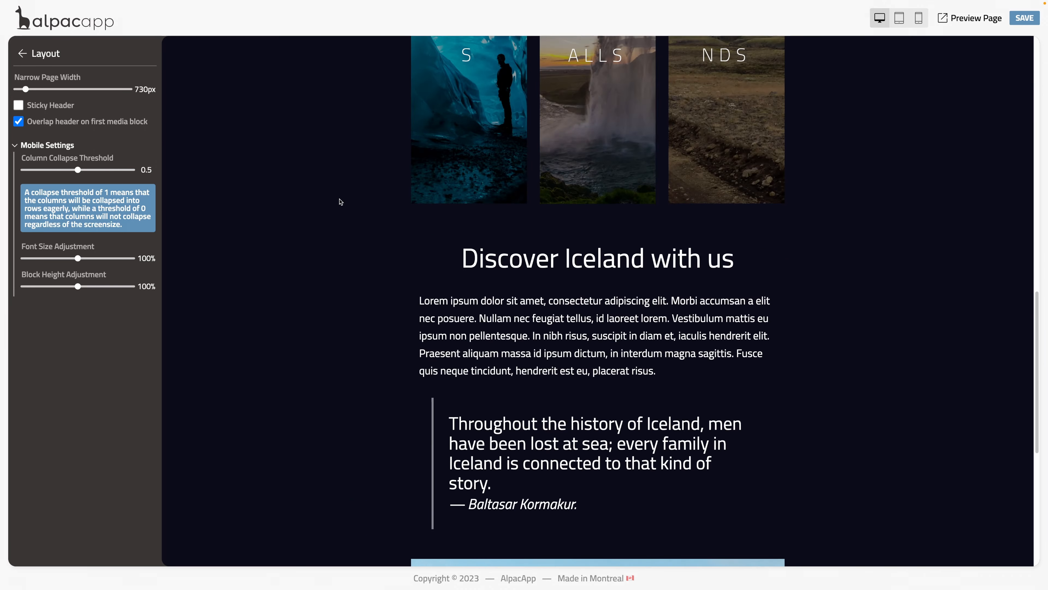
{"action": "left_click_drag", "start_coordinate": [24, 91], "coordinate": [43, 90]}
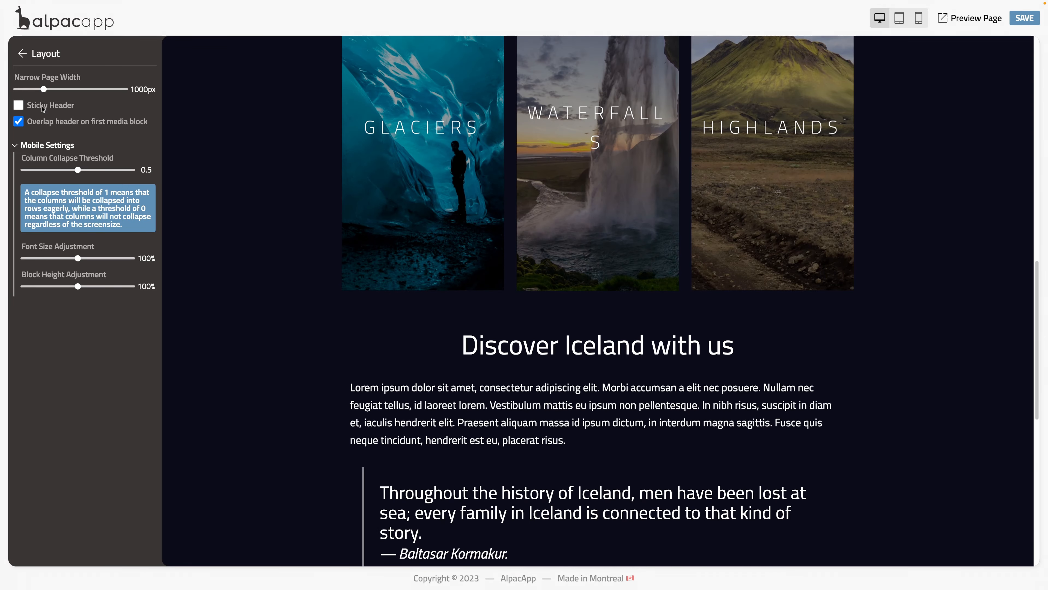
- Enable the sticky header for the site and save the changes
{"action": "left_click", "coordinate": [43, 107]}
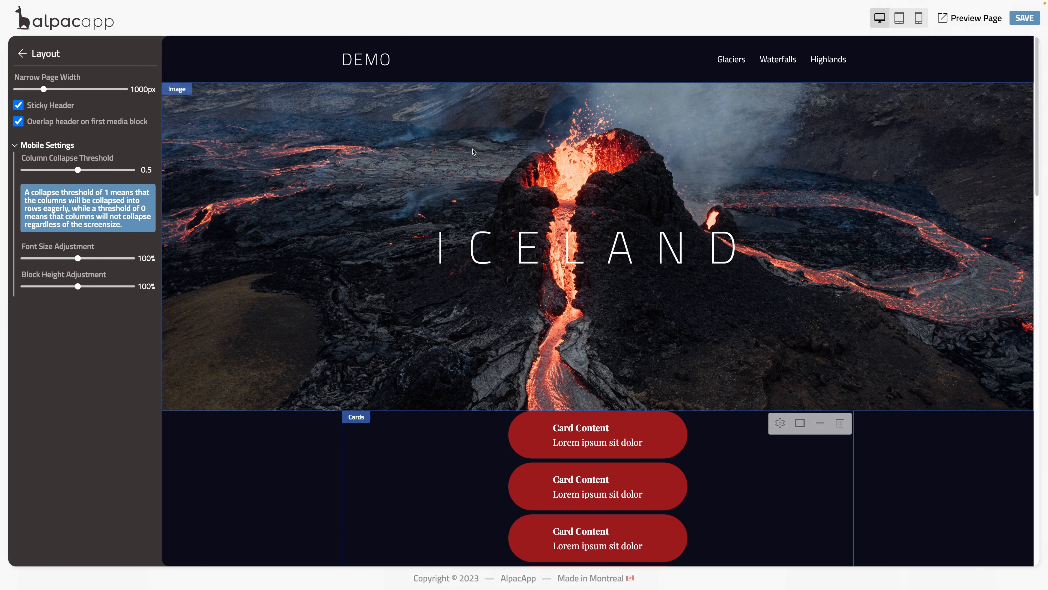
{"action": "left_click", "coordinate": [1022, 19]}
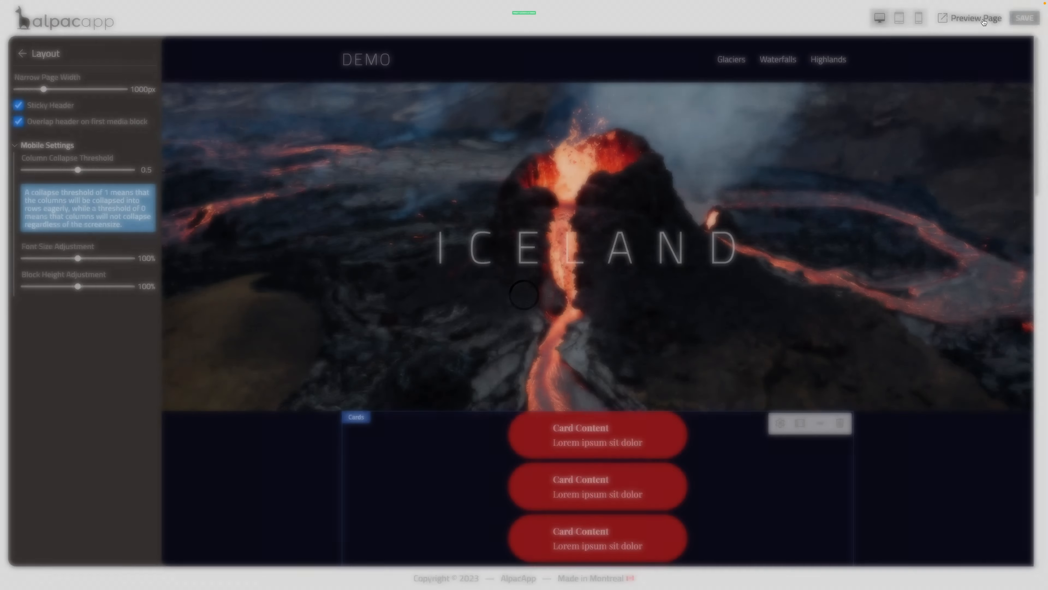